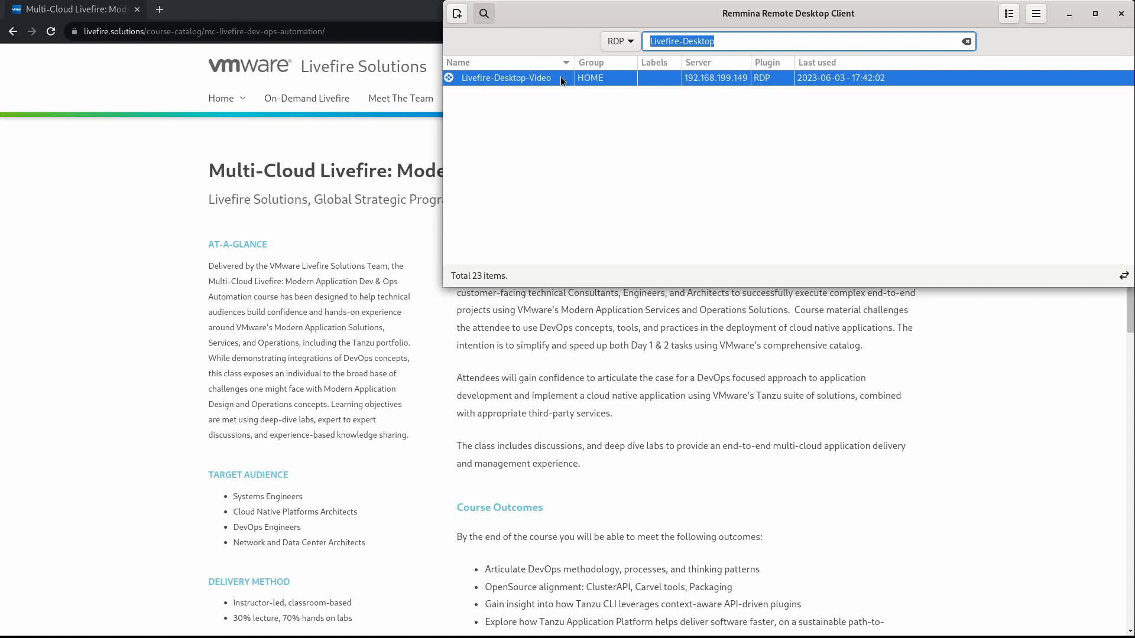
- Connect to the saved Livefire-Desktop-Video remote desktop session and dismiss the Nextcloud account window
{"action": "right_click", "coordinate": [741, 79]}
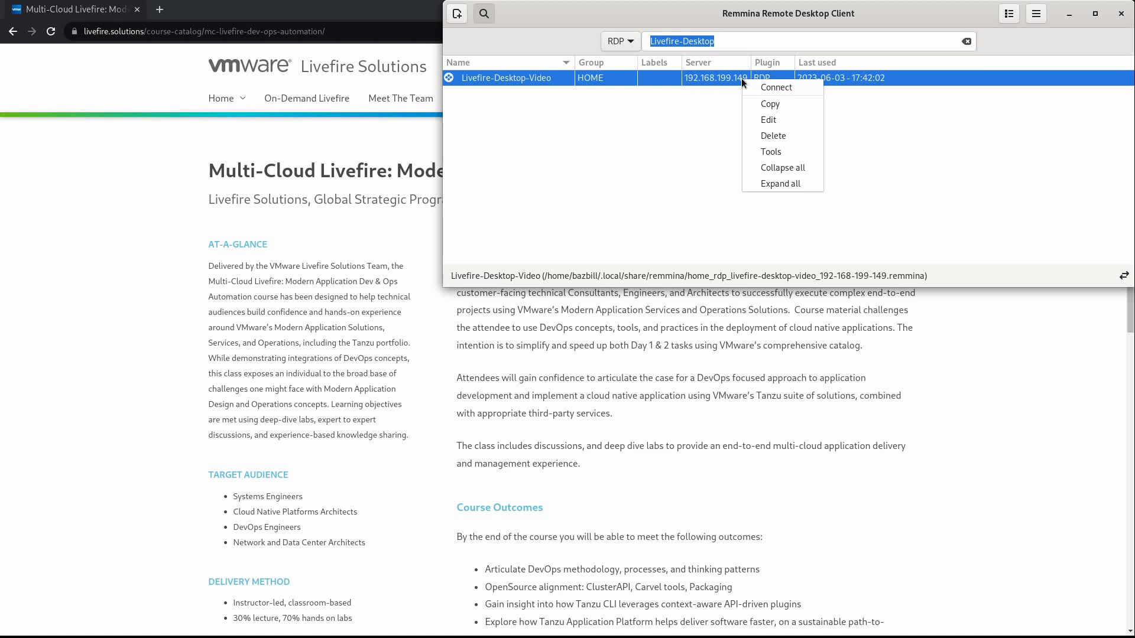
{"action": "left_click", "coordinate": [771, 89]}
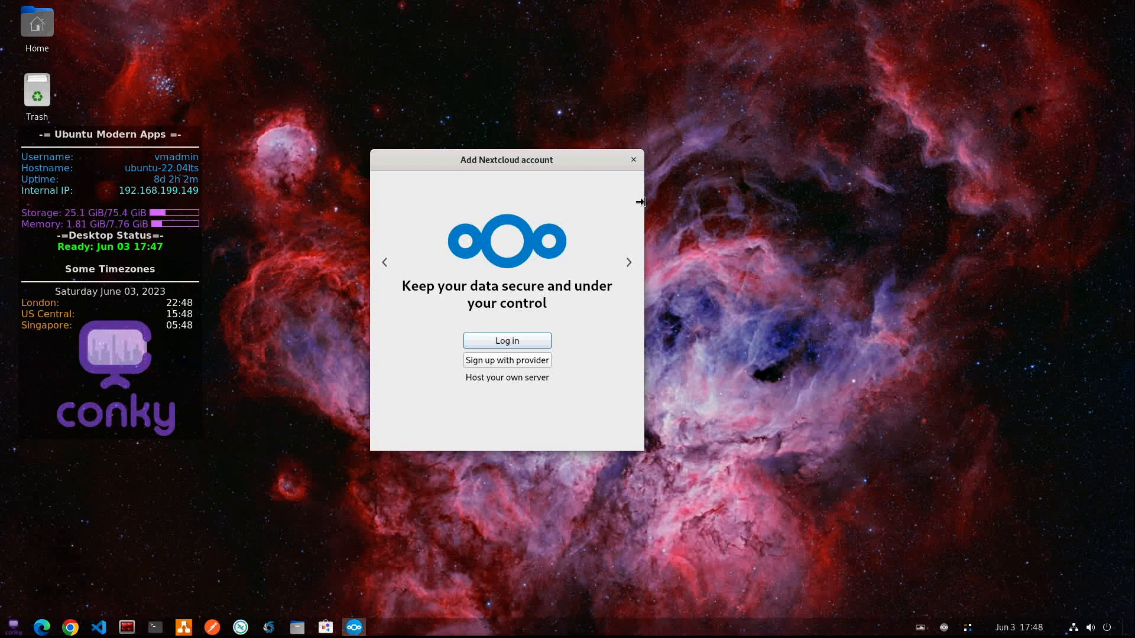
{"action": "left_click", "coordinate": [632, 161]}
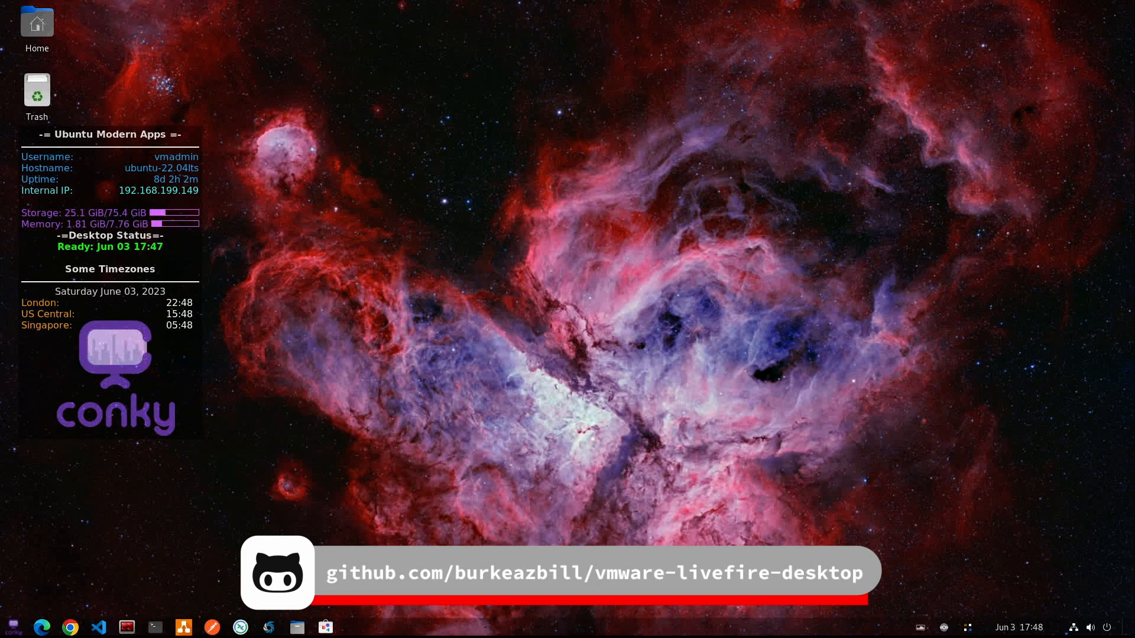
- Check the wallpaper changer's available options without selecting any of them
{"action": "left_click", "coordinate": [920, 629]}
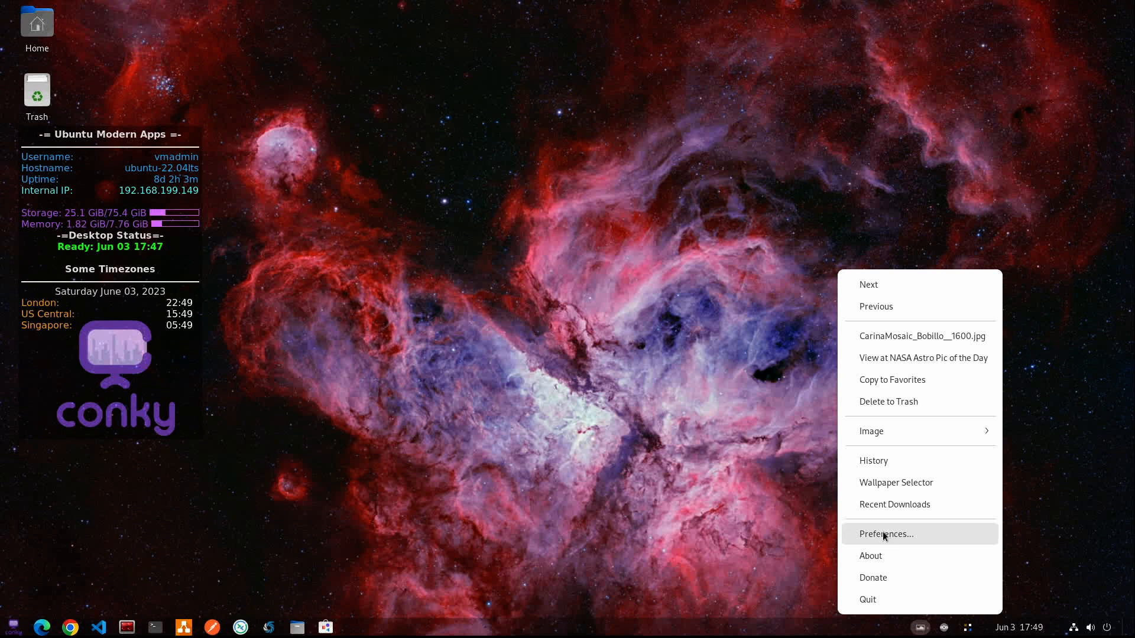
{"action": "left_click", "coordinate": [684, 348]}
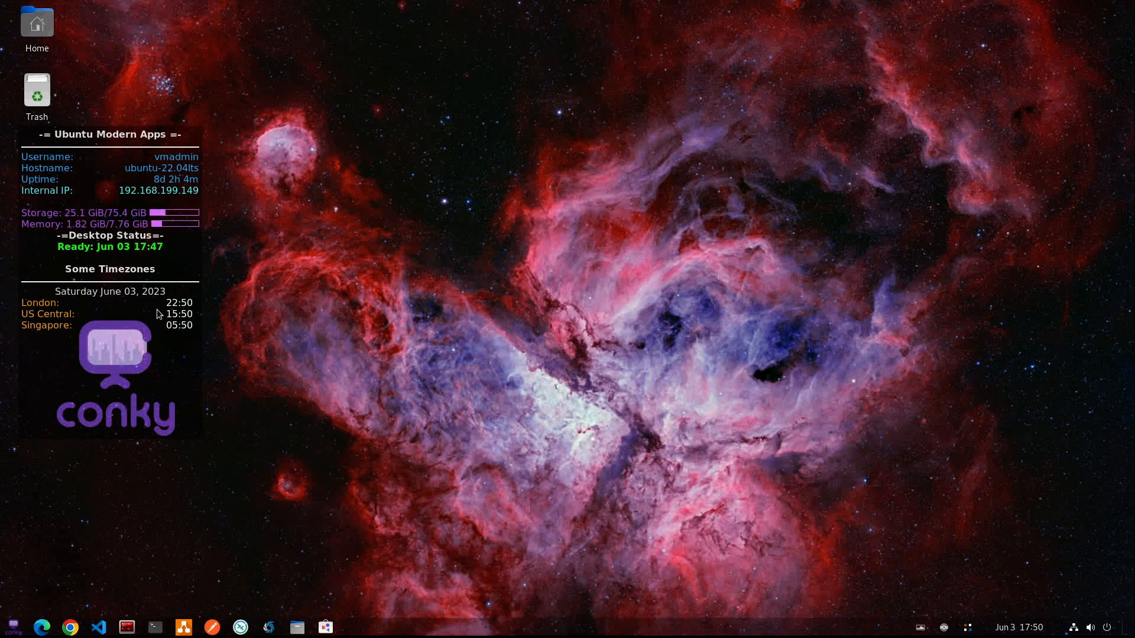
- Display the contents of ~/.conky-title.txt in a console and close the console
{"action": "key", "text": "F12"}
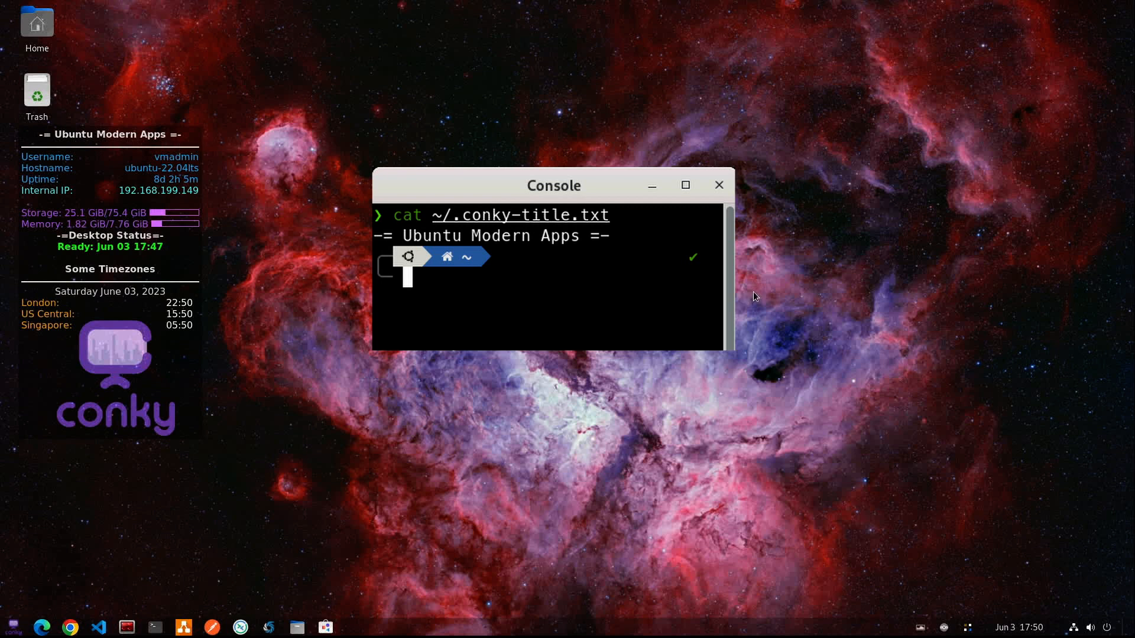
{"action": "key", "text": "ctrl+d"}
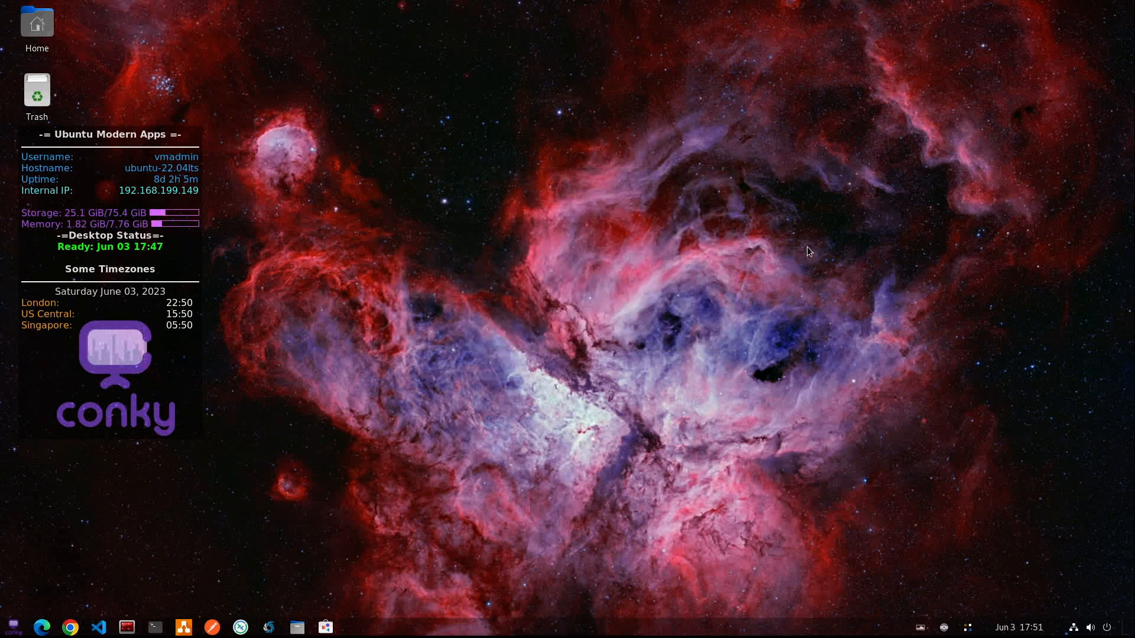
- Show the Onboard on-screen keyboard and hide it again
{"action": "left_click", "coordinate": [968, 628]}
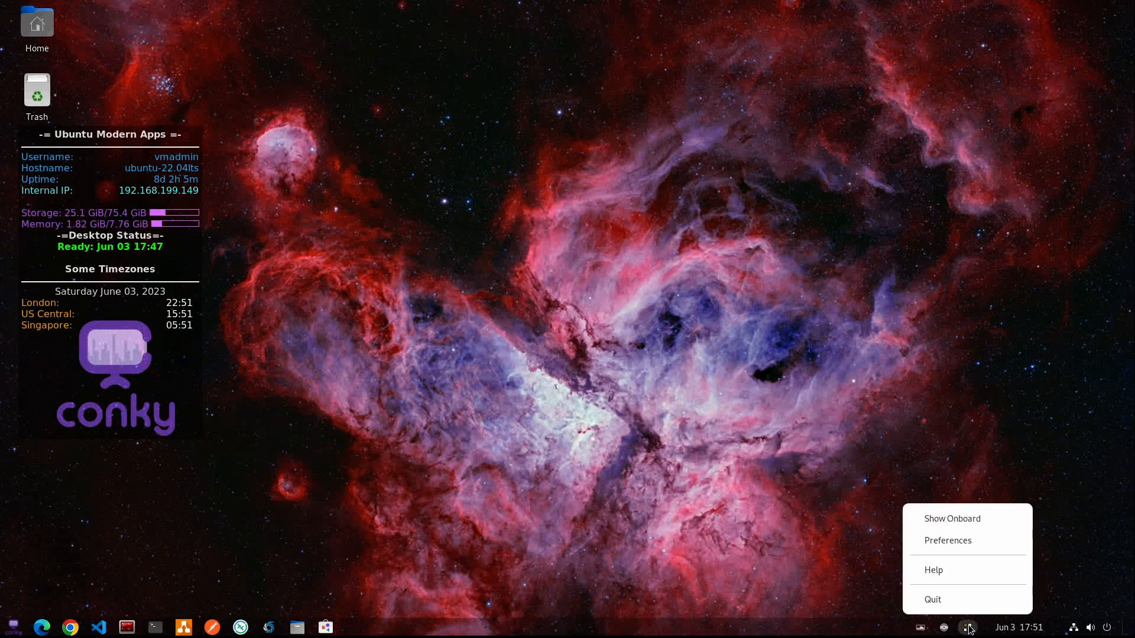
{"action": "left_click", "coordinate": [949, 526]}
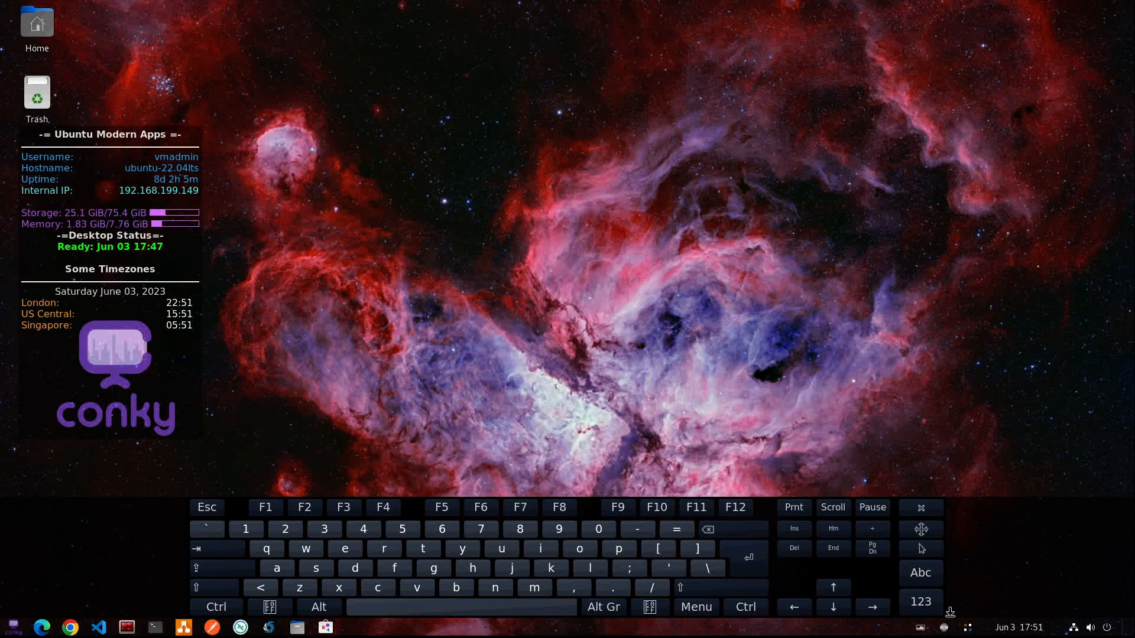
{"action": "right_click", "coordinate": [962, 631]}
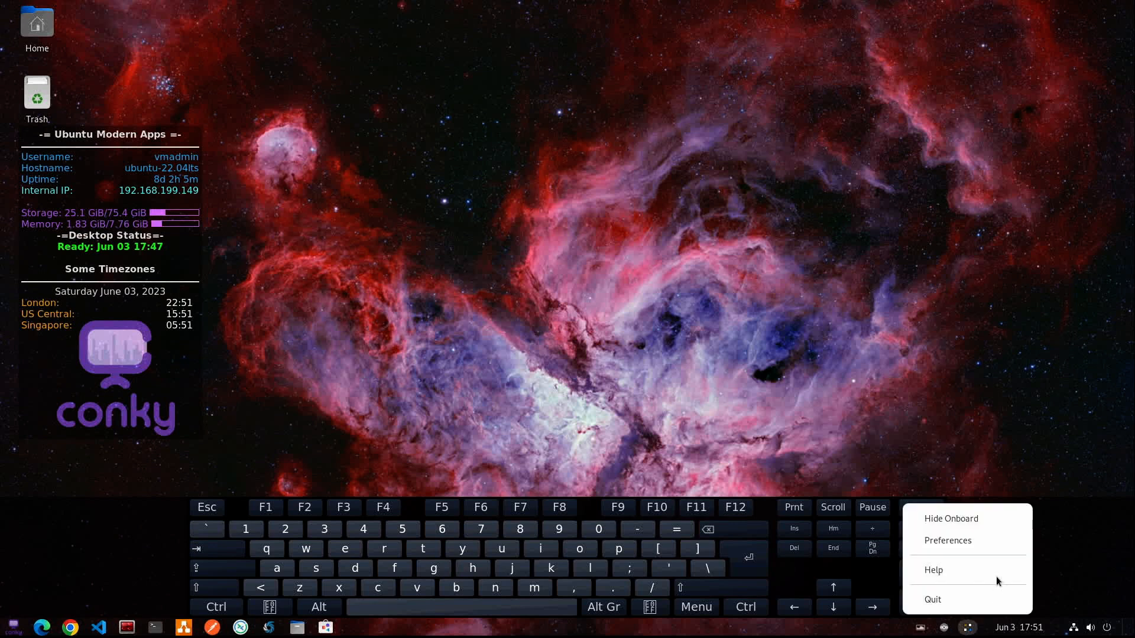
{"action": "left_click", "coordinate": [977, 526]}
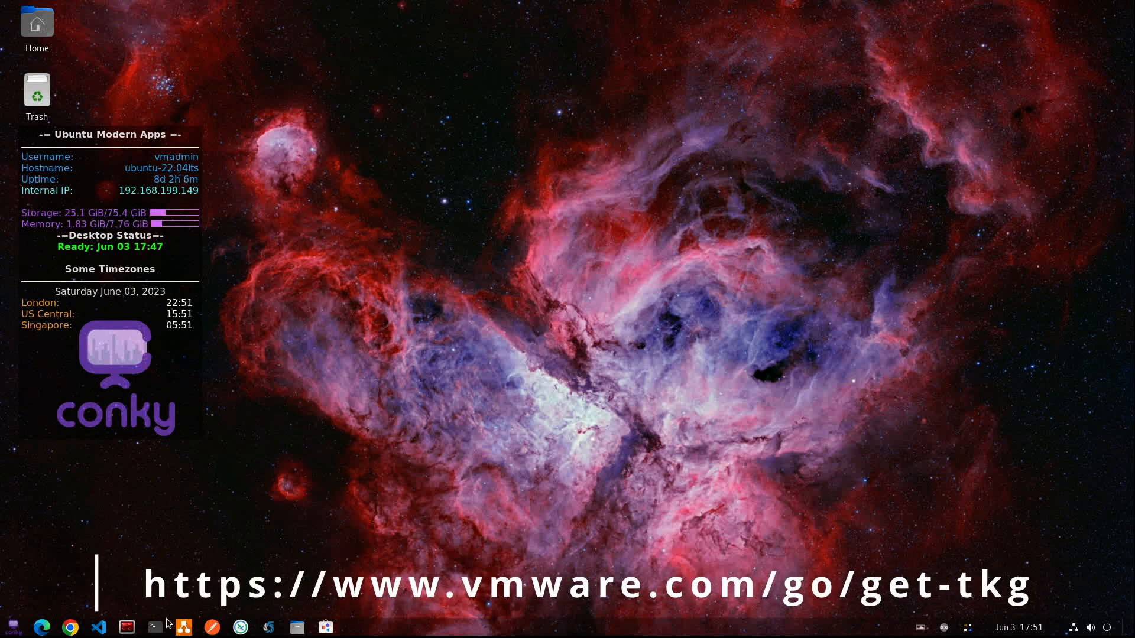
- Open the standard terminal with a second session tab and switch between the two tabs
{"action": "left_click", "coordinate": [153, 631]}
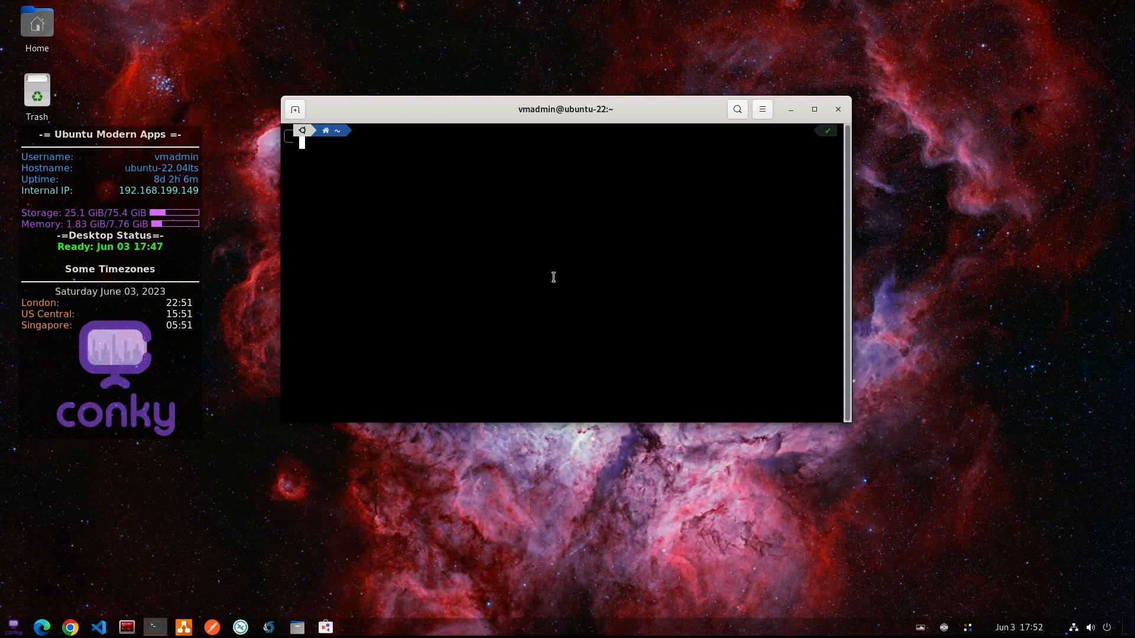
{"action": "left_click", "coordinate": [295, 109]}
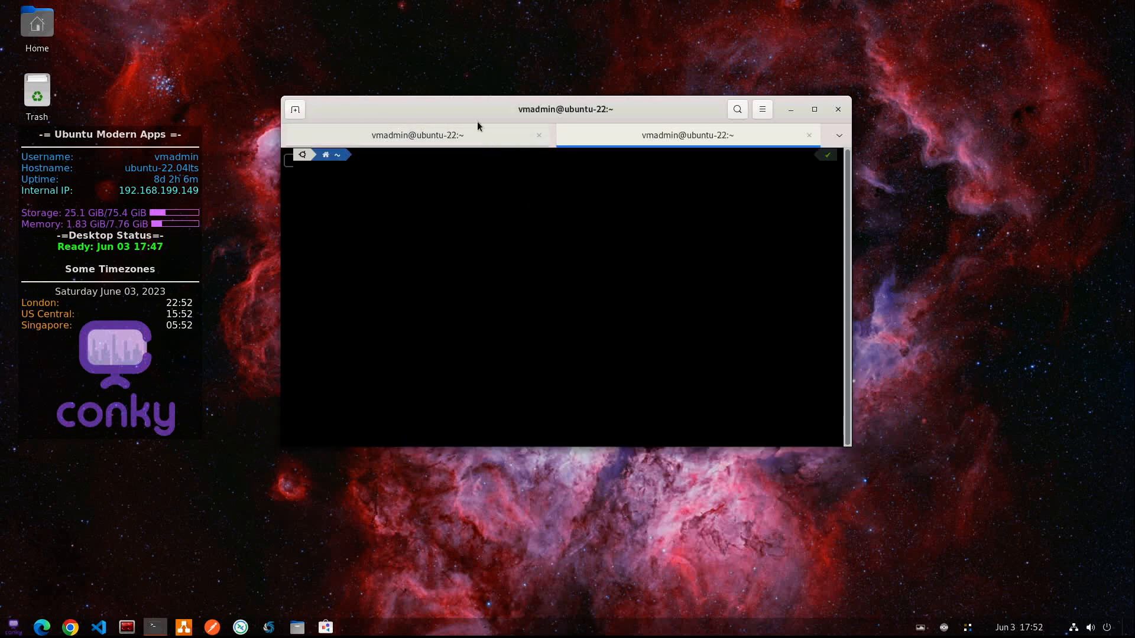
{"action": "left_click", "coordinate": [520, 136]}
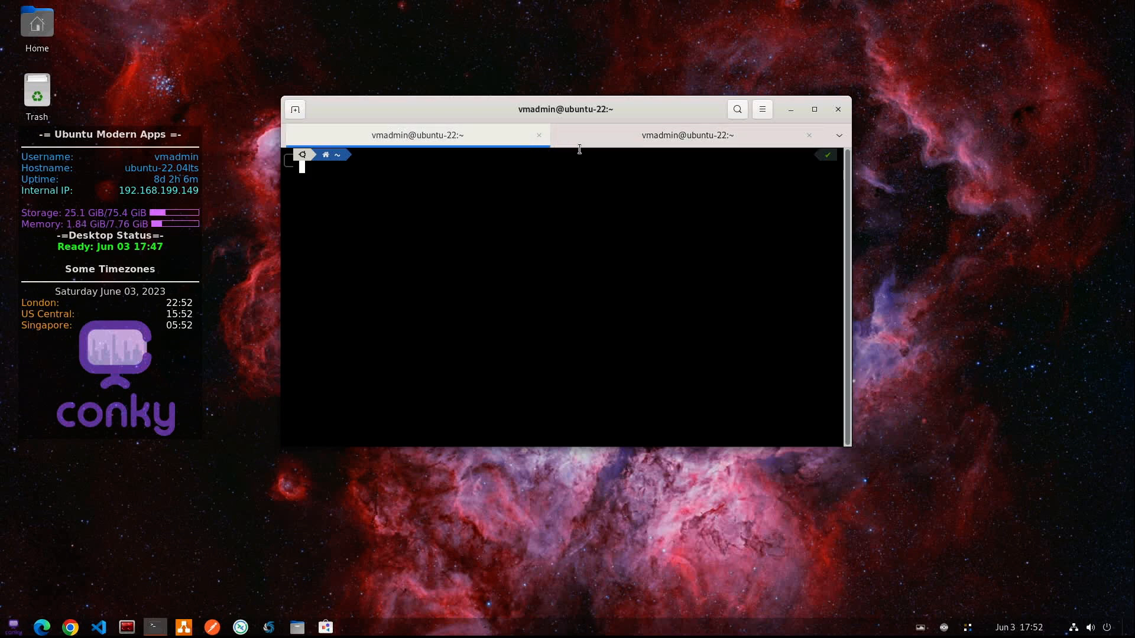
{"action": "left_click", "coordinate": [679, 137]}
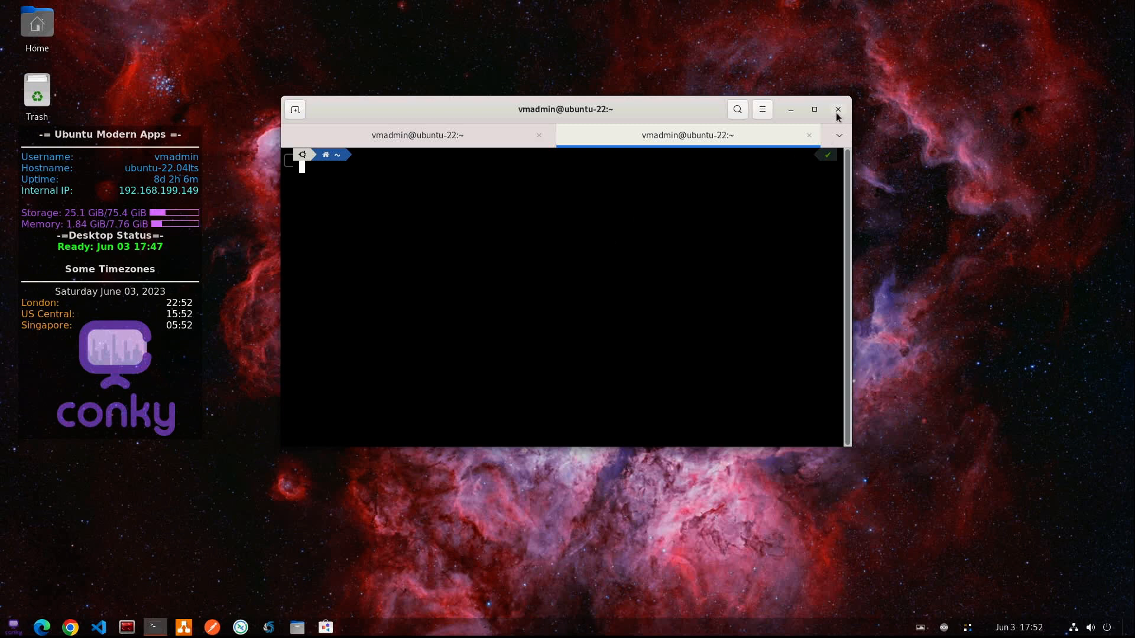
- Check the terminal's context options, and close the second tab and the terminal window
{"action": "right_click", "coordinate": [530, 210]}
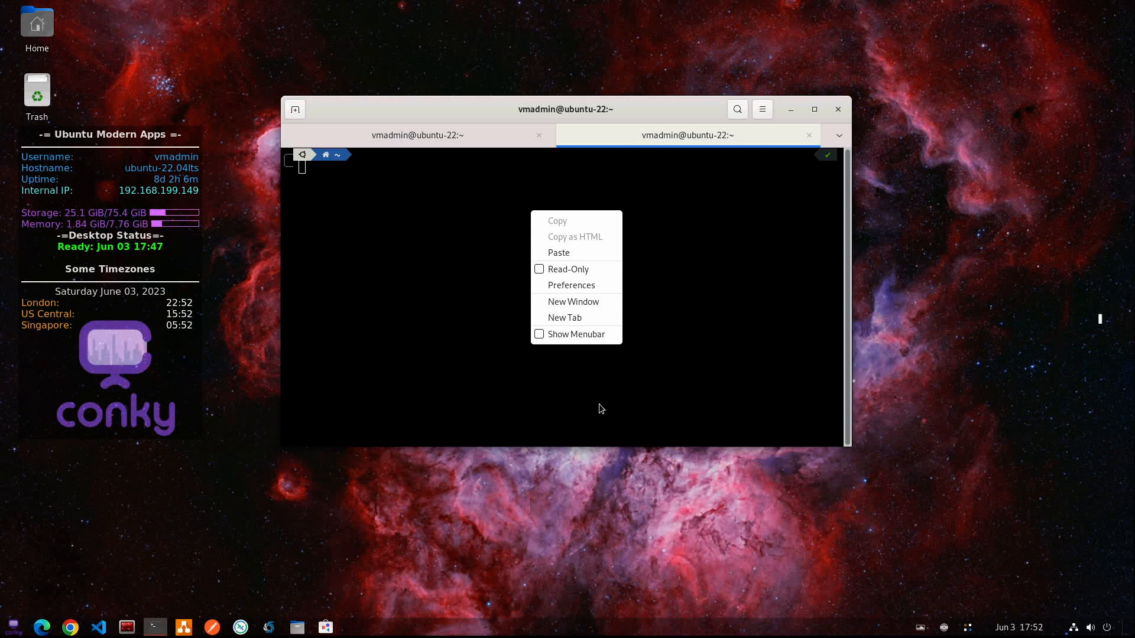
{"action": "left_click", "coordinate": [693, 346]}
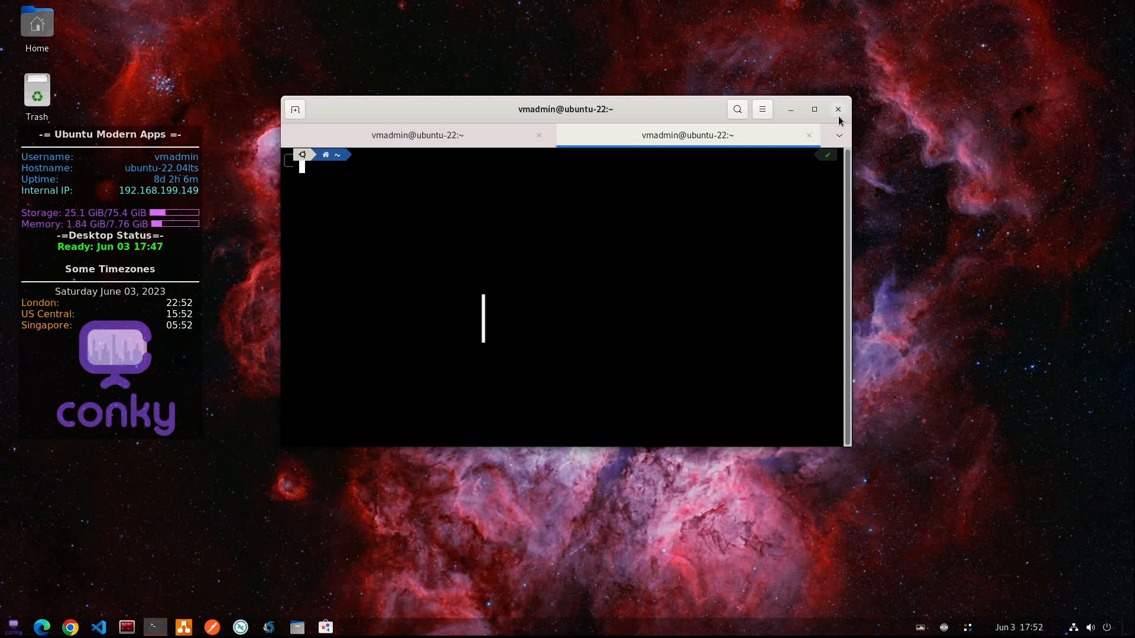
{"action": "left_click", "coordinate": [808, 135]}
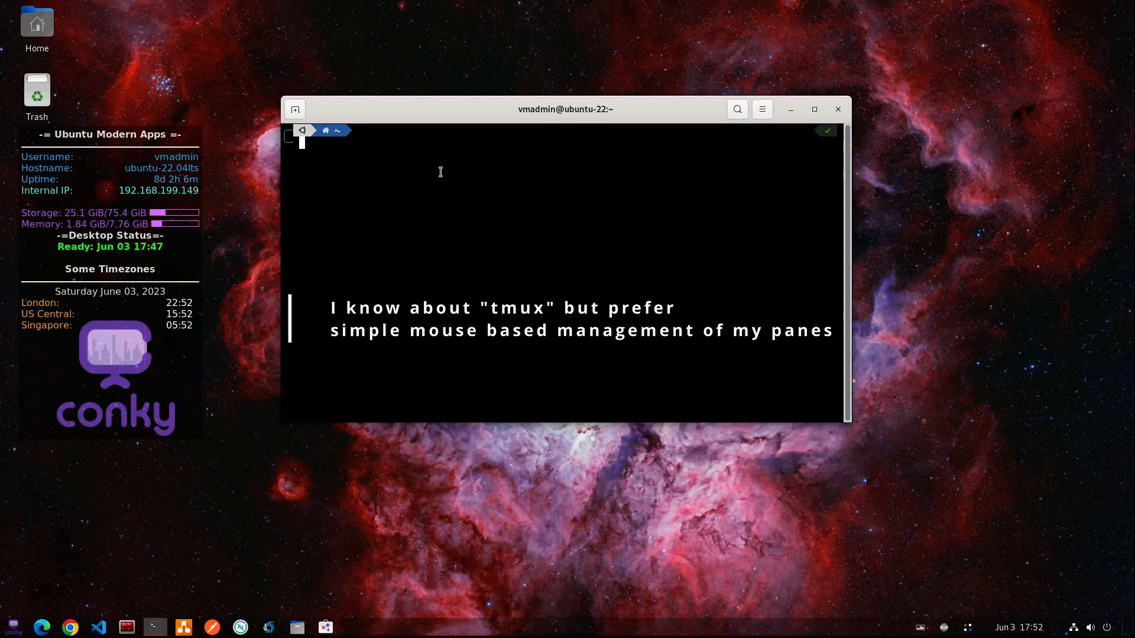
{"action": "left_click", "coordinate": [838, 109]}
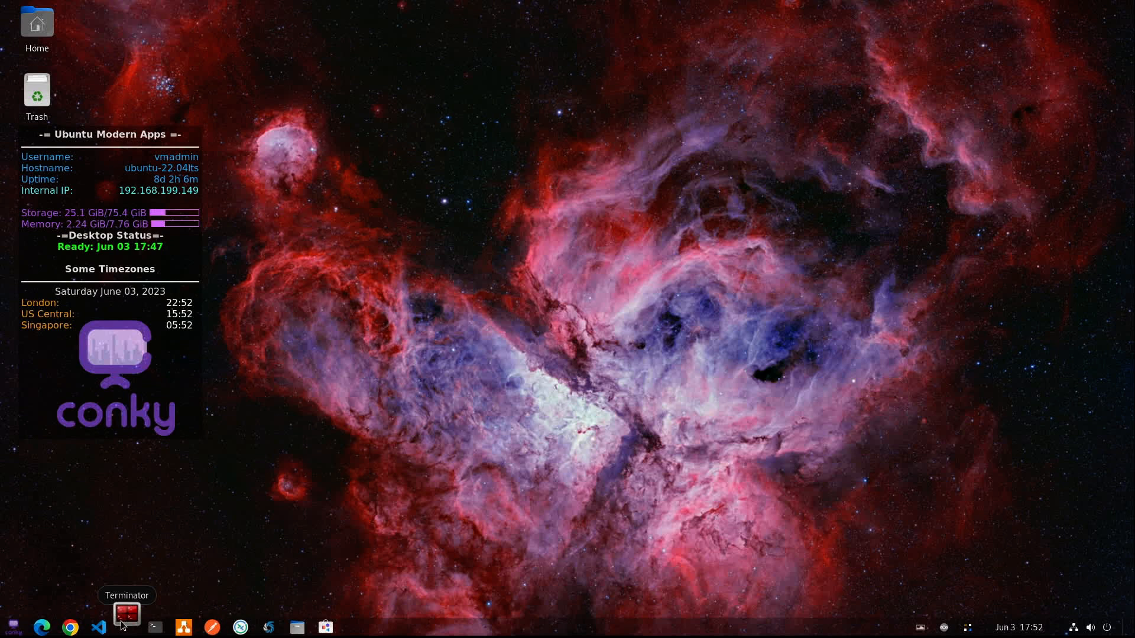
- Launch Terminator and highlight the masked external IP address in the system information banner
{"action": "left_click", "coordinate": [125, 624]}
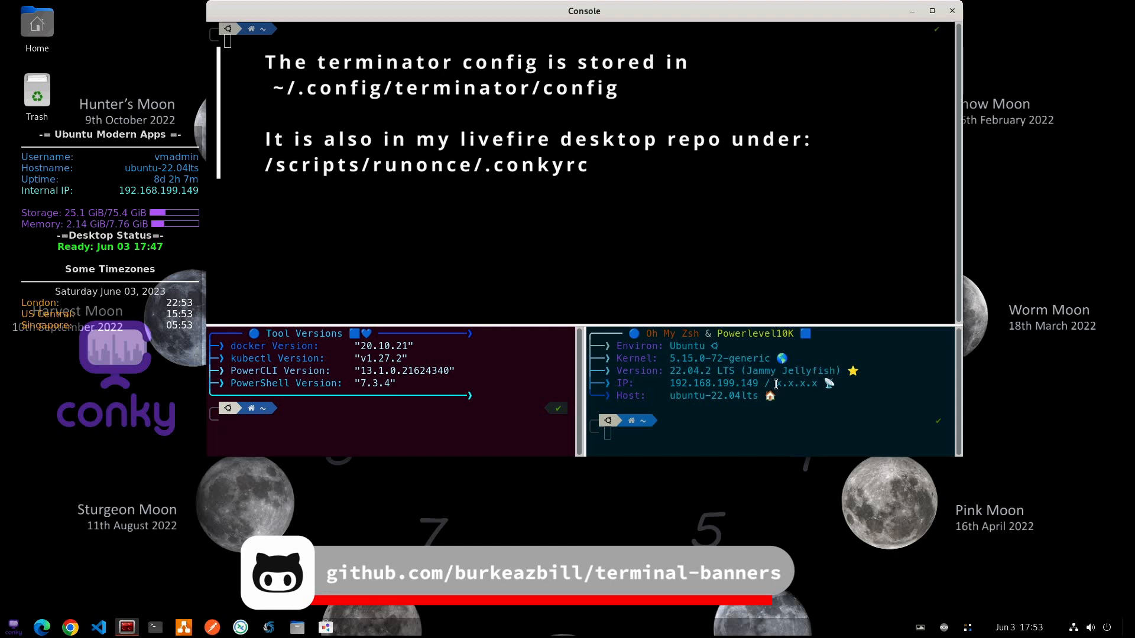
{"action": "left_click_drag", "start_coordinate": [776, 384], "coordinate": [815, 379]}
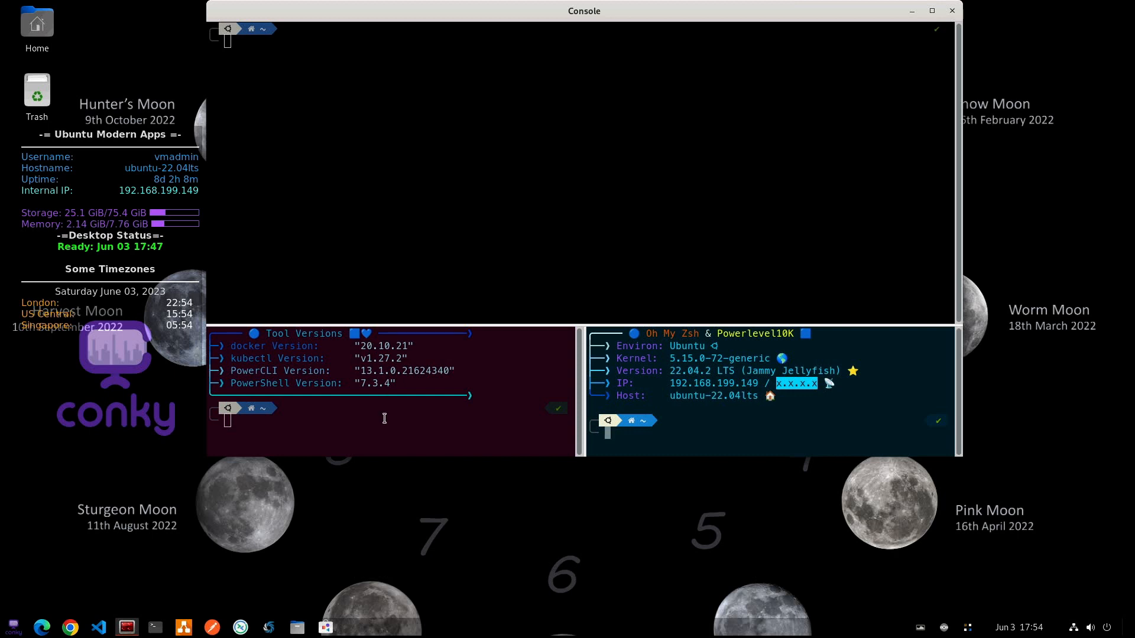
- Split the large empty Terminator pane vertically, and split the newly created pane horizontally
{"action": "left_click", "coordinate": [397, 137]}
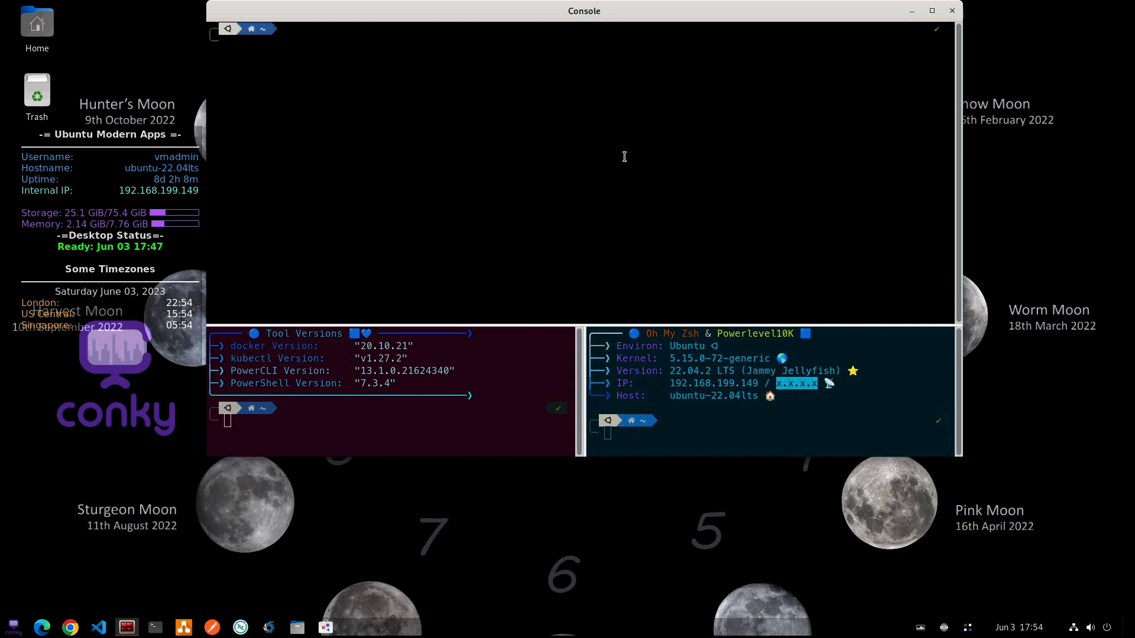
{"action": "right_click", "coordinate": [507, 108]}
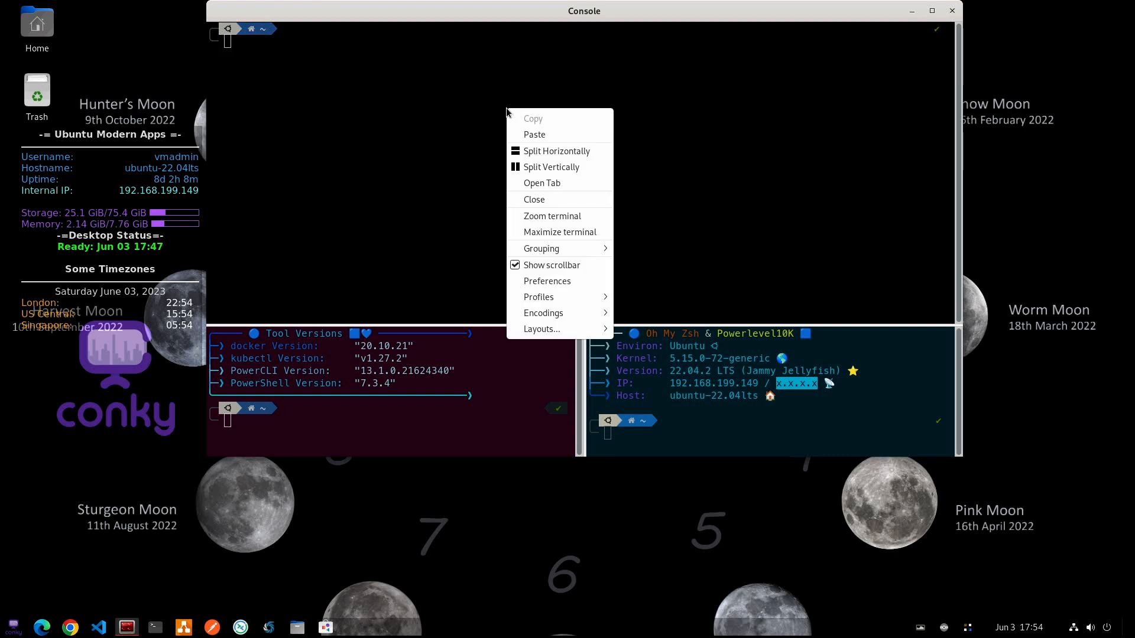
{"action": "left_click", "coordinate": [569, 171]}
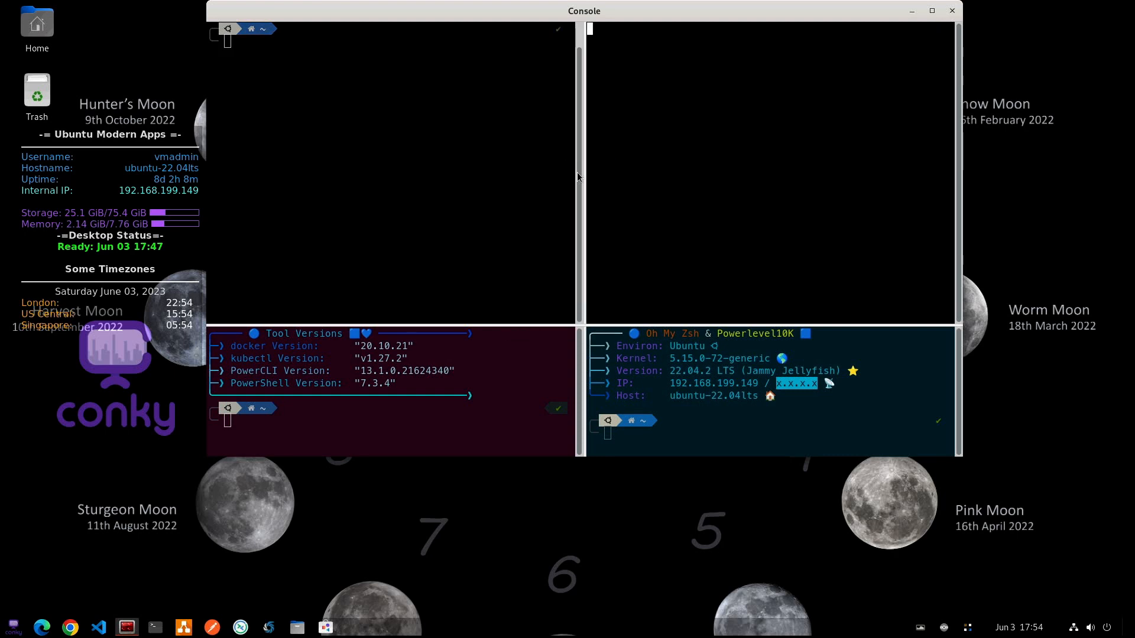
{"action": "right_click", "coordinate": [695, 145]}
{"action": "left_click", "coordinate": [718, 195]}
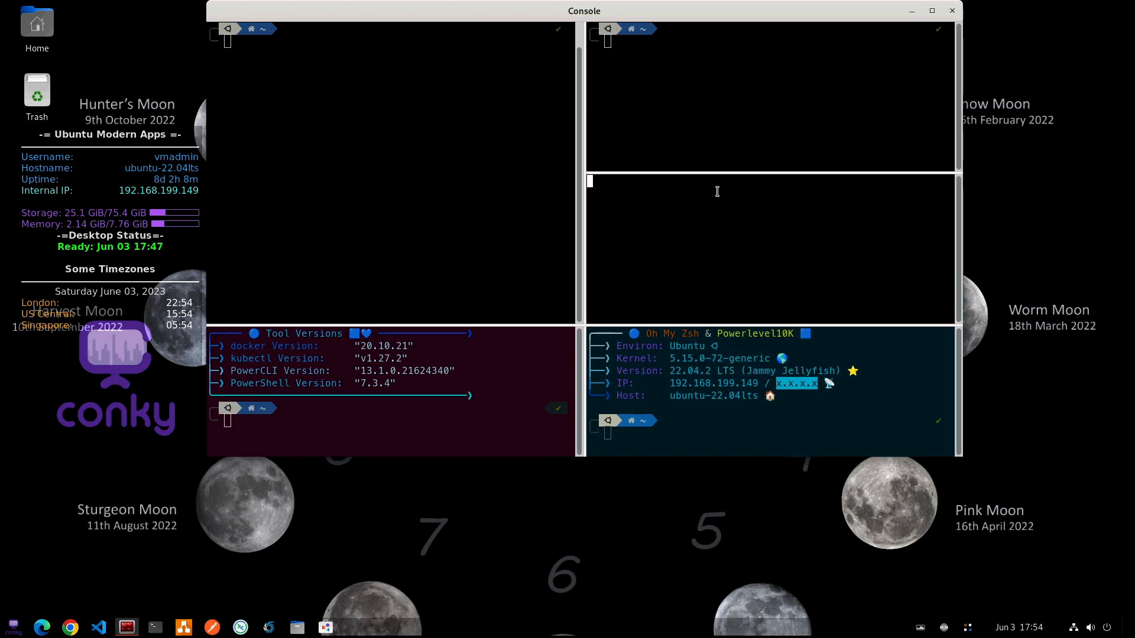
- Run htop in the upper of the two stacked new panes
{"action": "left_click", "coordinate": [685, 106]}
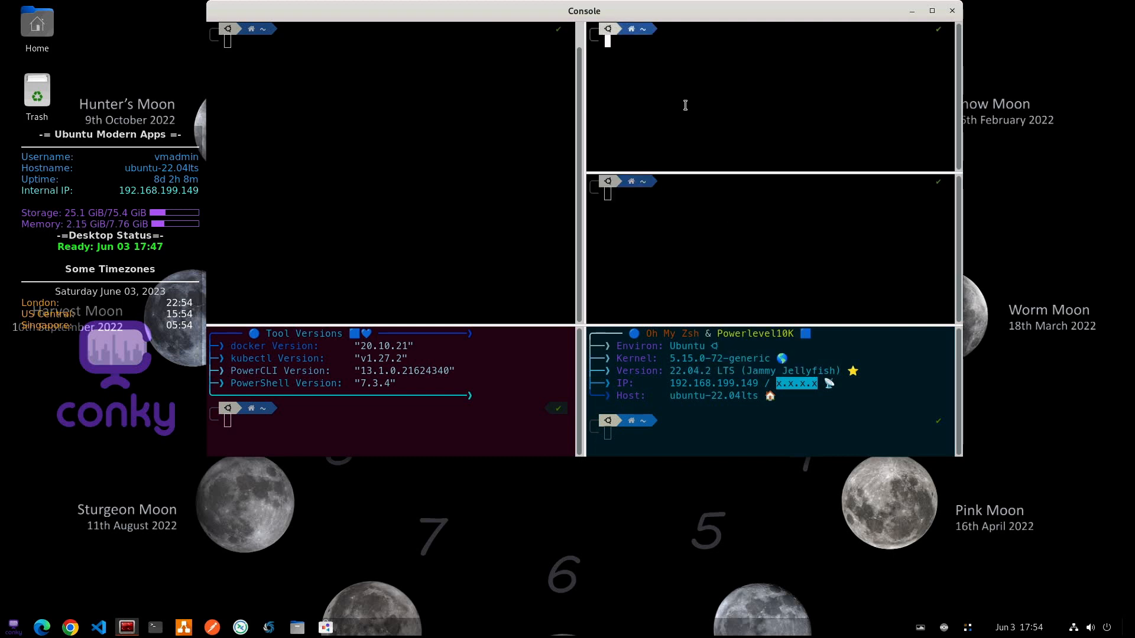
{"action": "type", "text": "htop"}
{"action": "key", "text": "Return"}
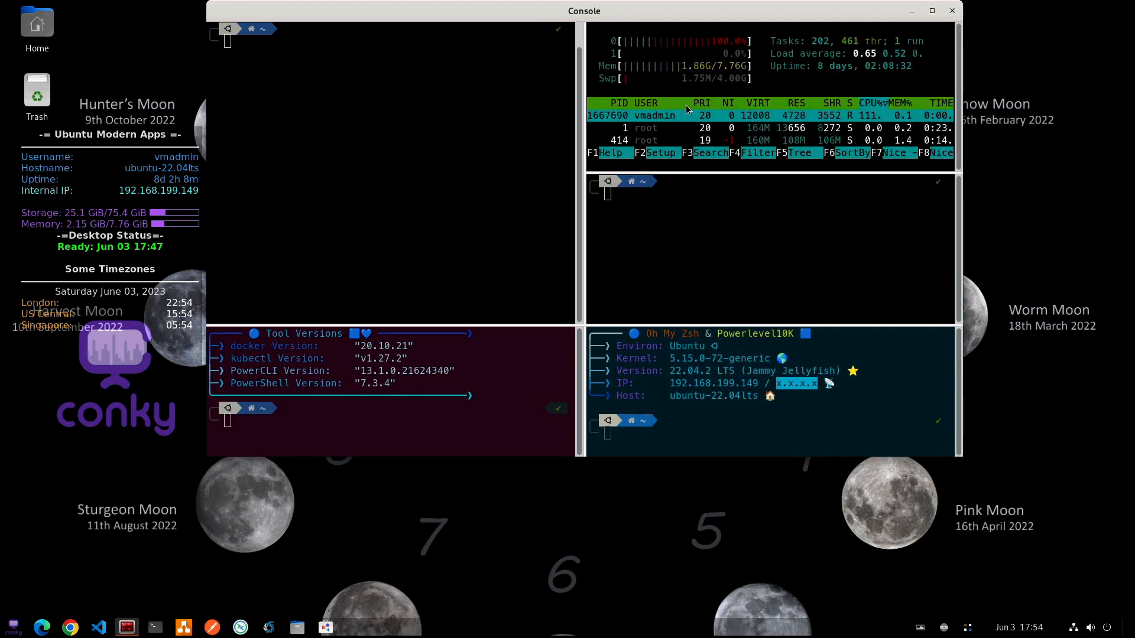
- Run kind create cluster in the pane below htop and enlarge the Terminator window
{"action": "left_click", "coordinate": [753, 265]}
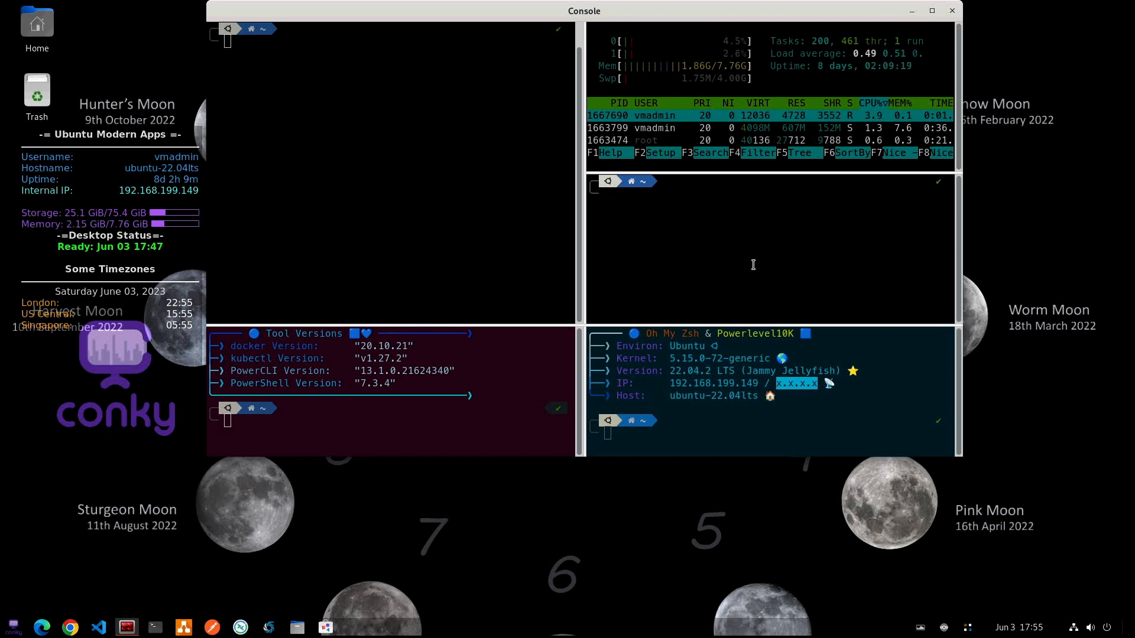
{"action": "type", "text": "kind create cluster"}
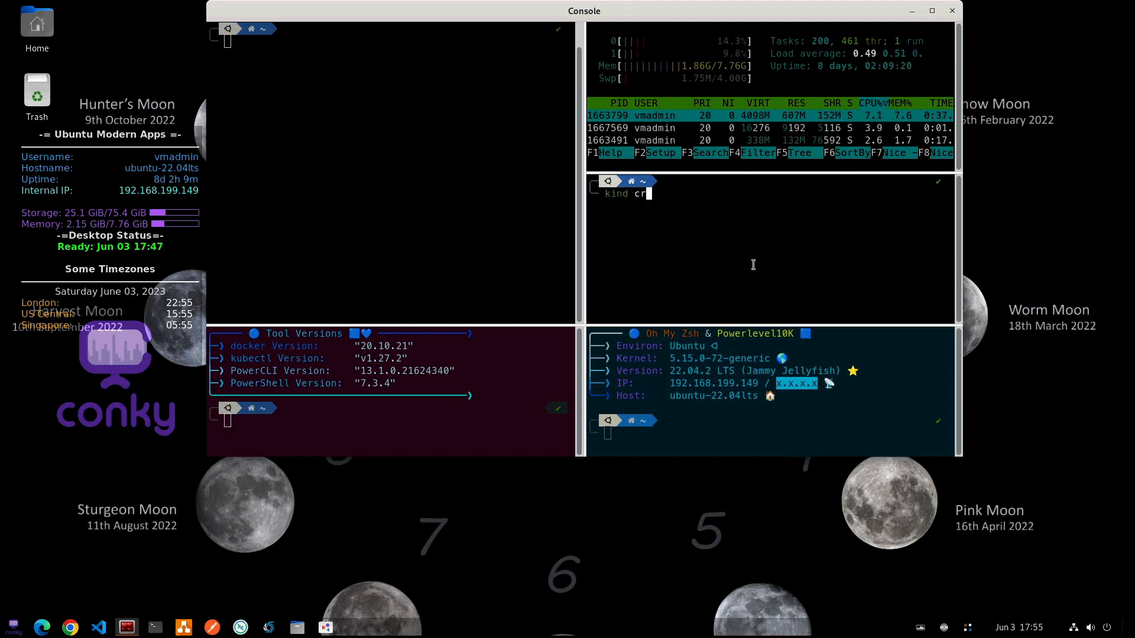
{"action": "key", "text": "Return"}
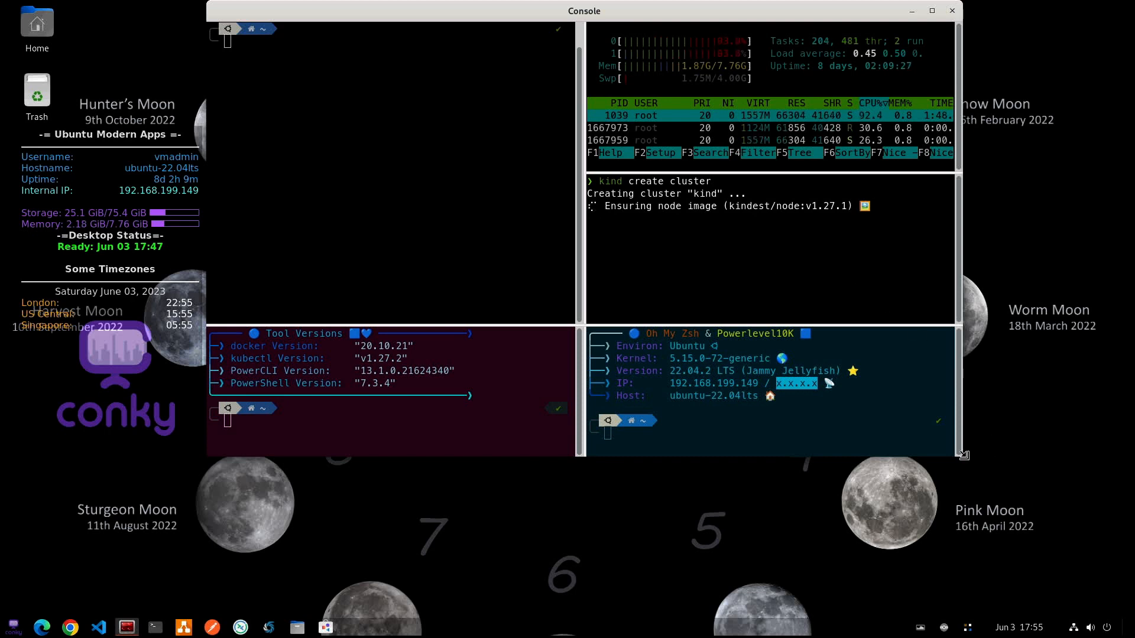
{"action": "left_click_drag", "start_coordinate": [964, 457], "coordinate": [1124, 572]}
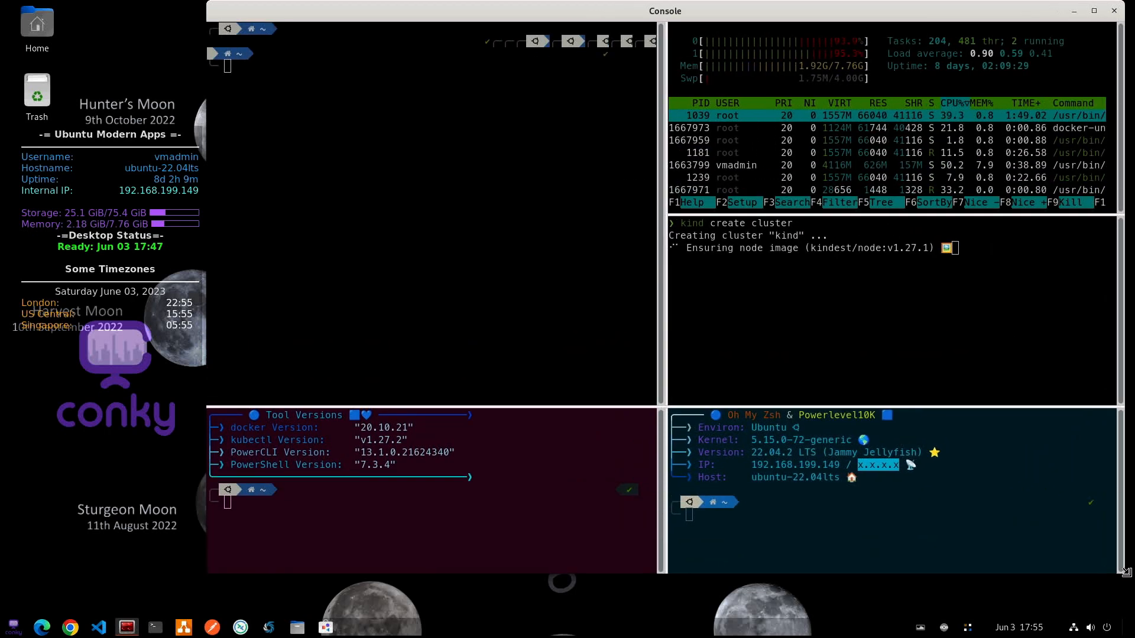
- Start k9s in the large empty pane, quit it, and return to the pane running the cluster creation
{"action": "left_click", "coordinate": [397, 200]}
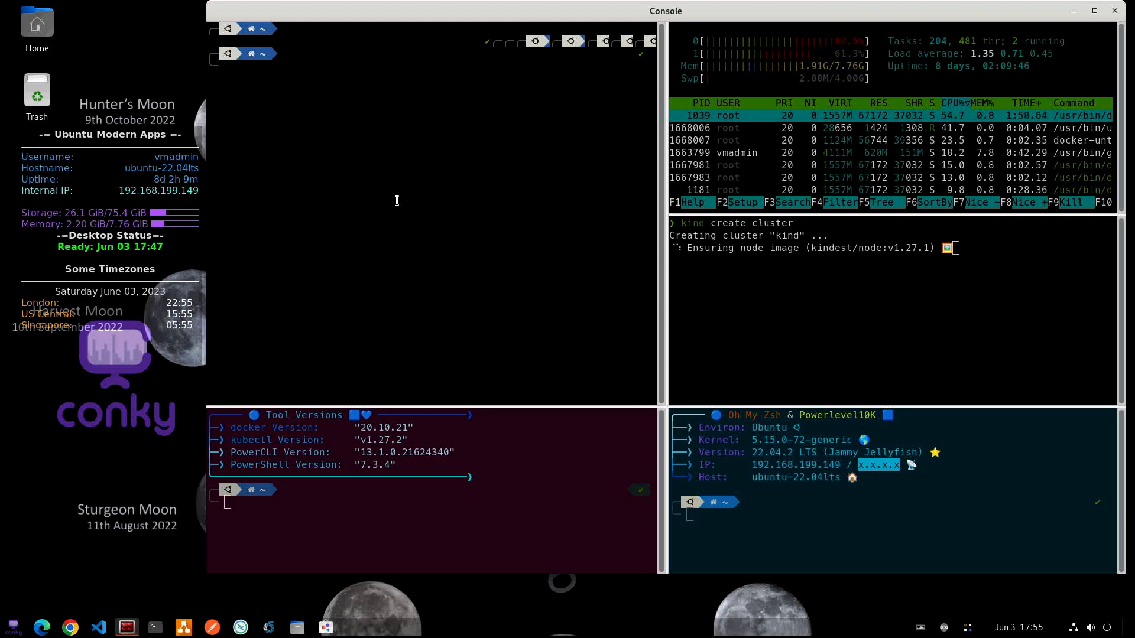
{"action": "type", "text": "k9s"}
{"action": "key", "text": "Return"}
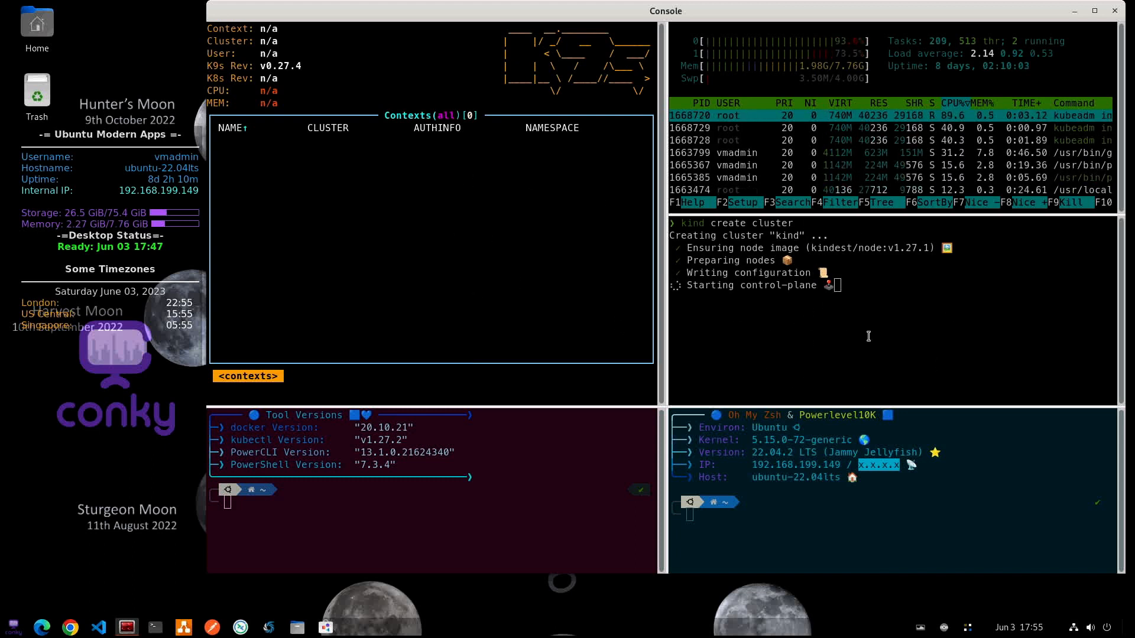
{"action": "key", "text": "ctrl+c"}
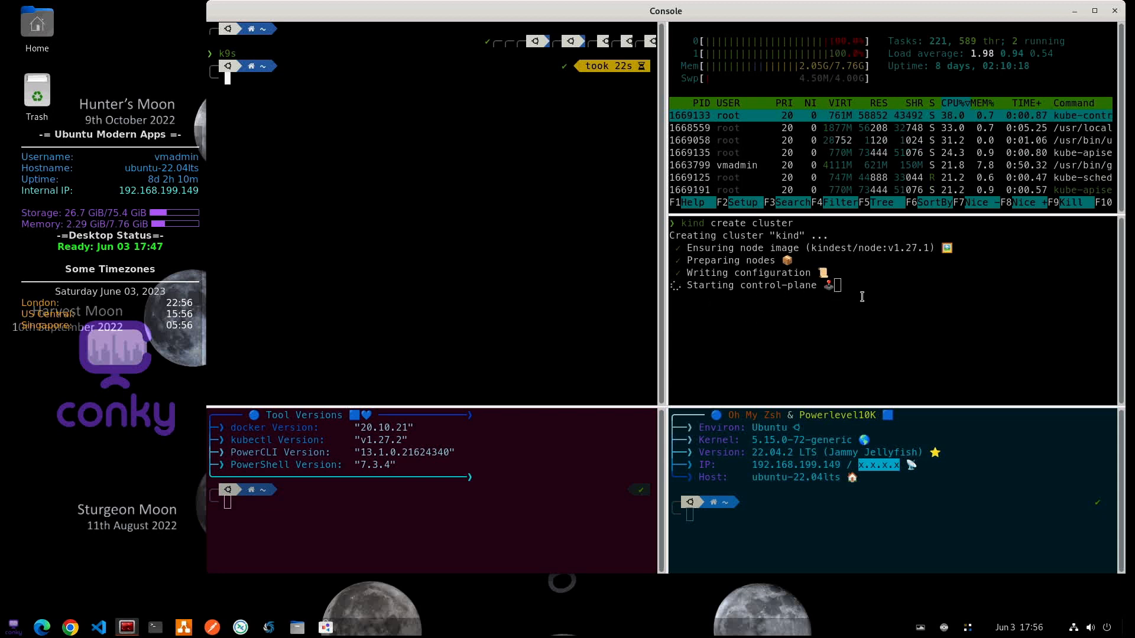
{"action": "triple_click", "coordinate": [678, 287]}
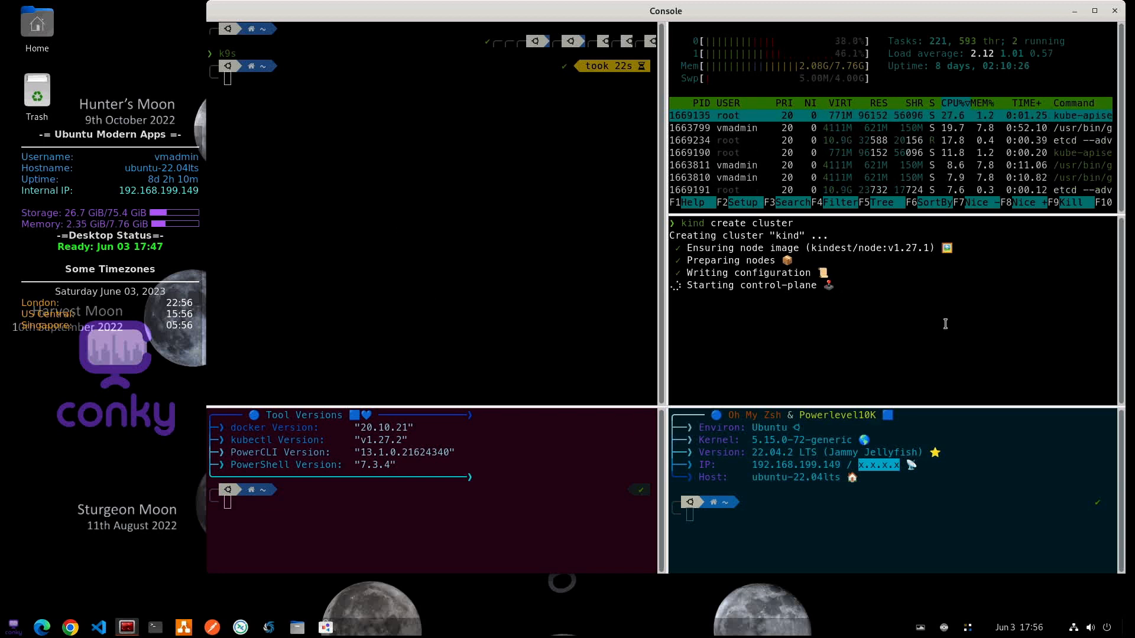
- Enlarge the htop pane by lowering the divider beneath it, and rerun k9s in the large empty pane
{"action": "left_click_drag", "start_coordinate": [900, 231], "coordinate": [902, 275]}
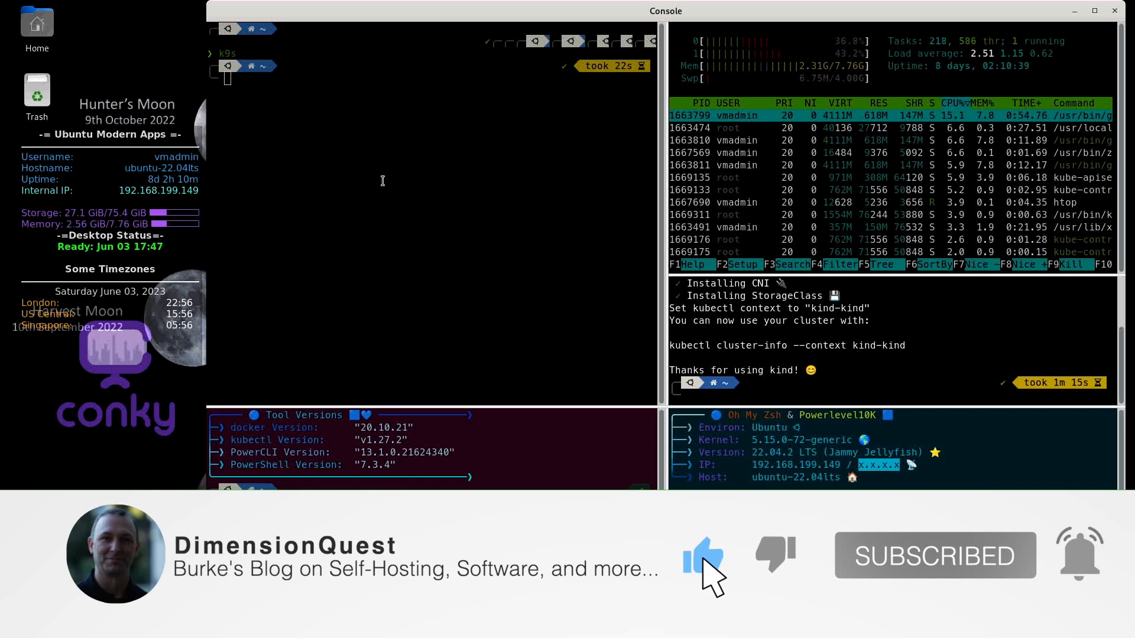
{"action": "left_click", "coordinate": [354, 159]}
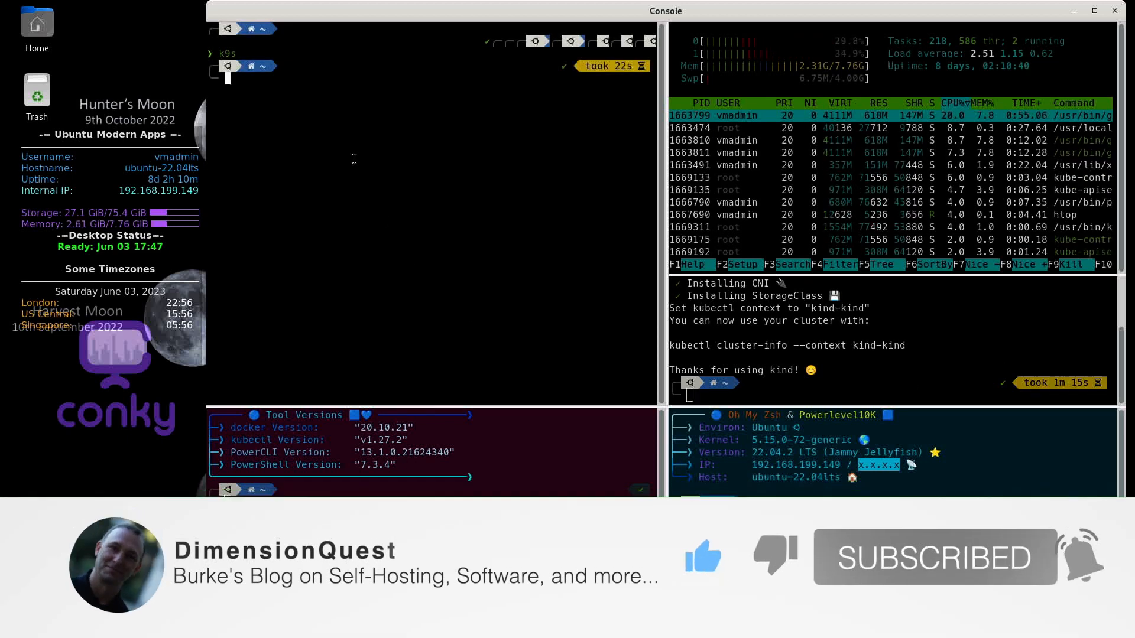
{"action": "key", "text": "Up"}
{"action": "key", "text": "Return"}
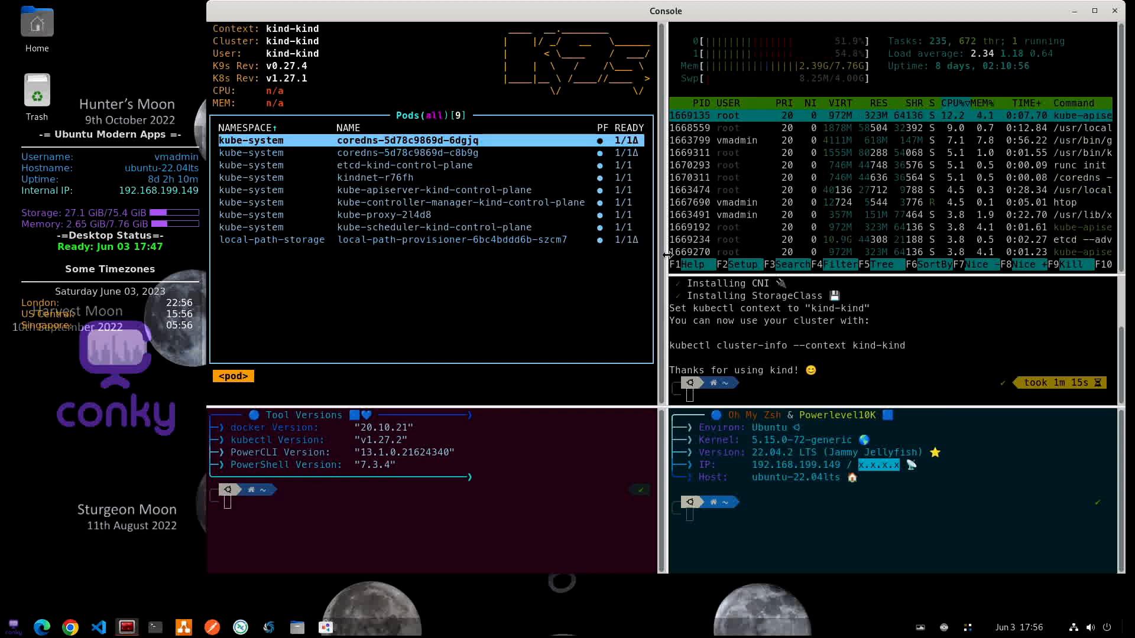
- Widen the k9s pane and close the finished cluster-creation pane with exit
{"action": "left_click_drag", "start_coordinate": [666, 254], "coordinate": [875, 268]}
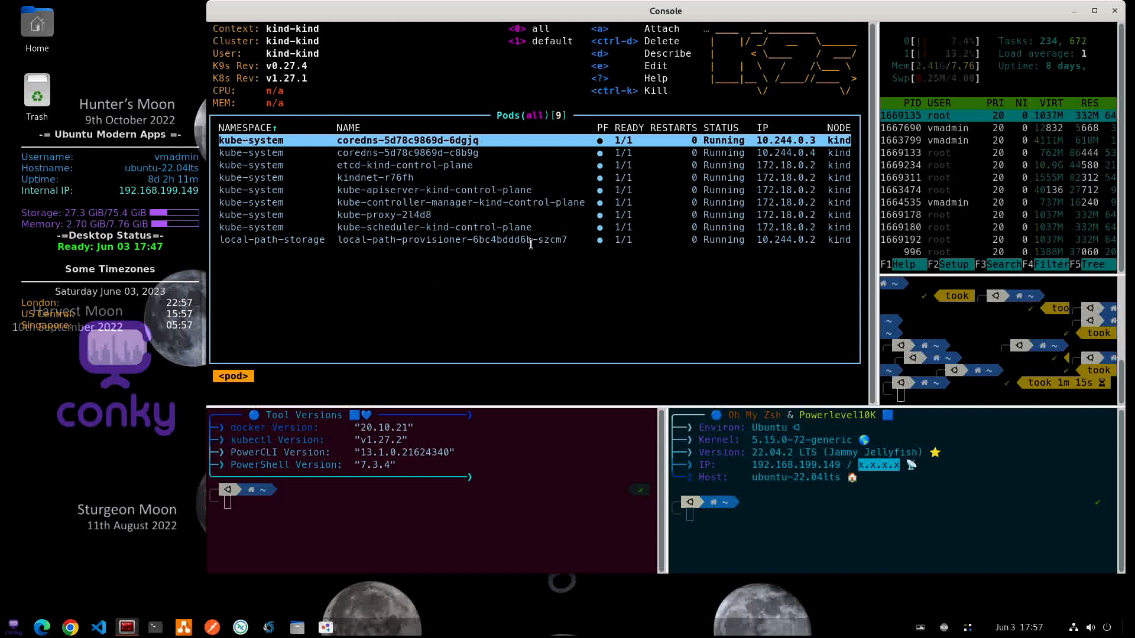
{"action": "type", "text": "e"}
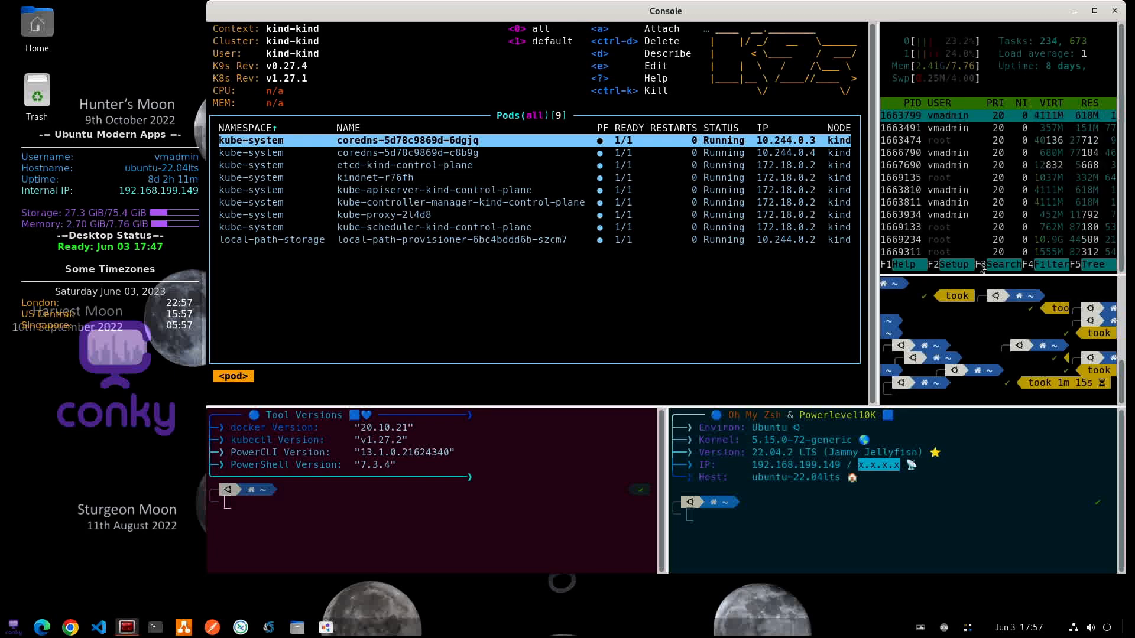
{"action": "type", "text": "xit"}
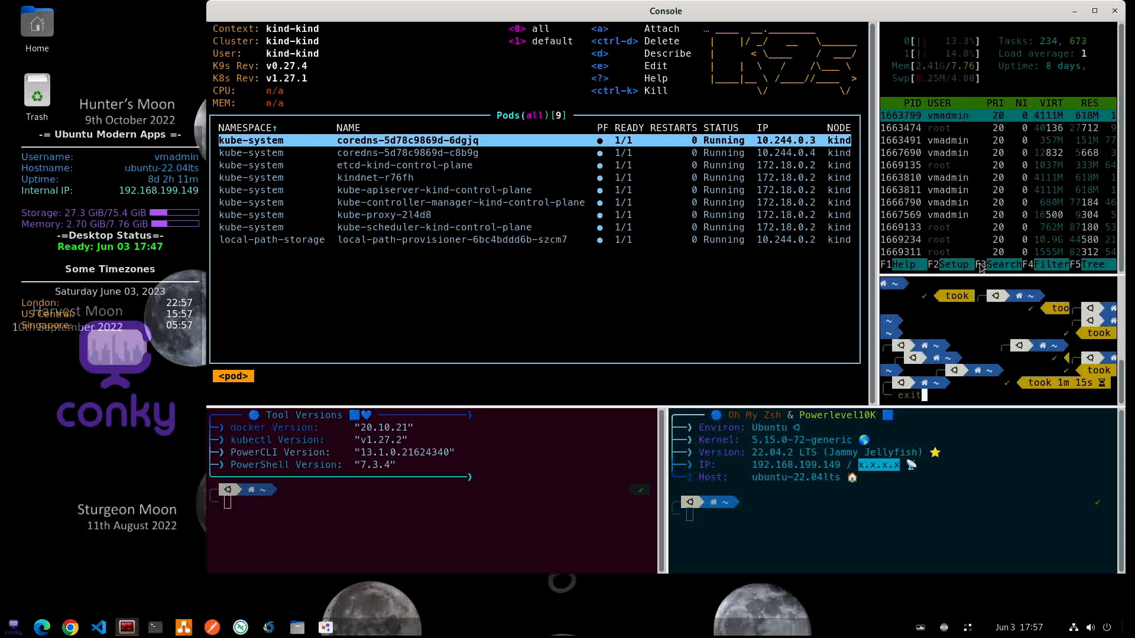
{"action": "key", "text": "Return"}
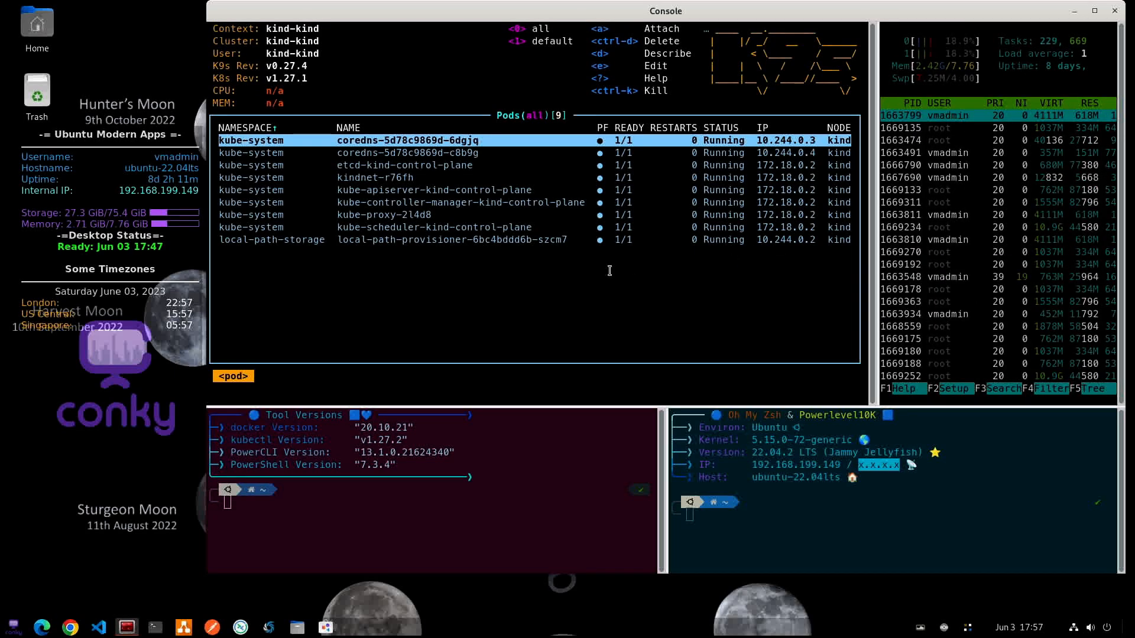
- Quit k9s with its q! command
{"action": "key", "text": "colon"}
{"action": "type", "text": "q!"}
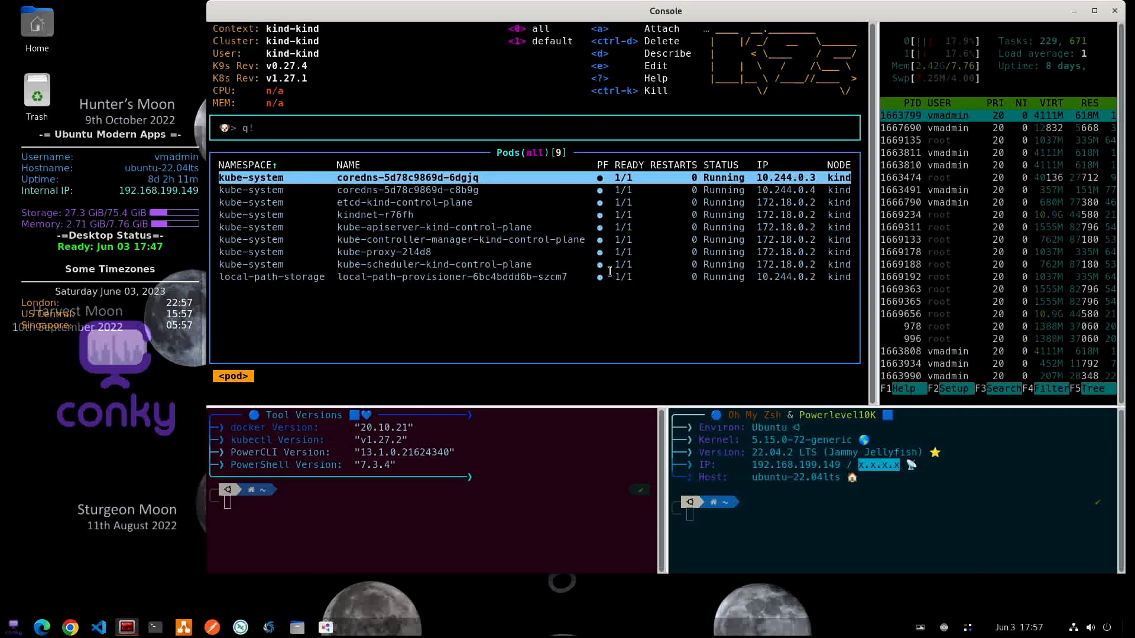
{"action": "key", "text": "Return"}
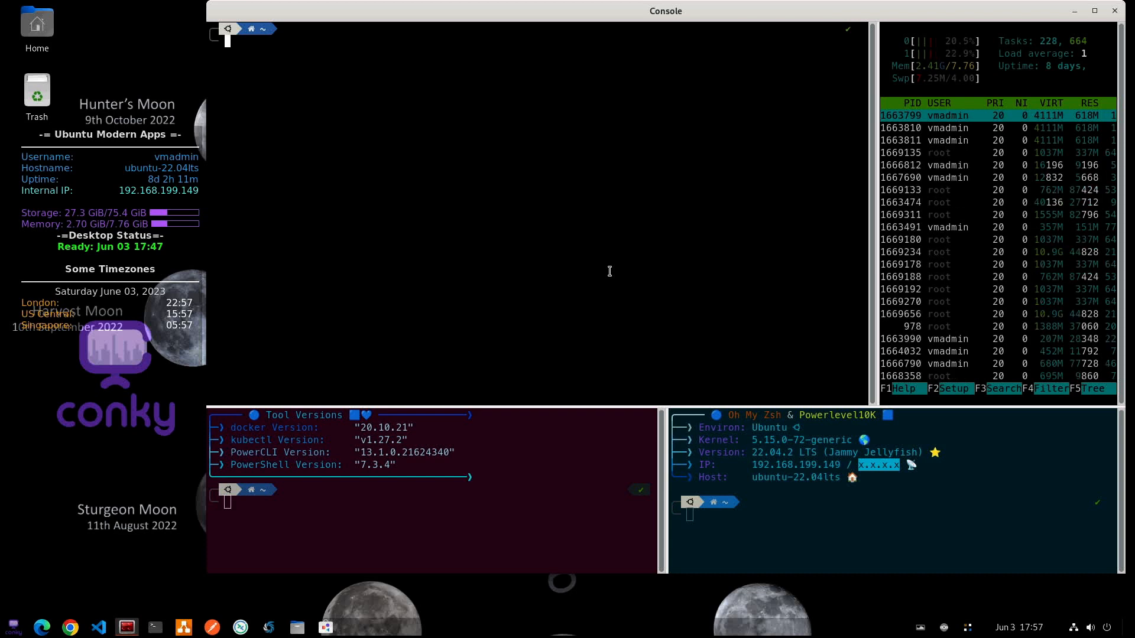
- List the pods in all namespaces using the short alias command k get pods -A
{"action": "type", "text": "k"}
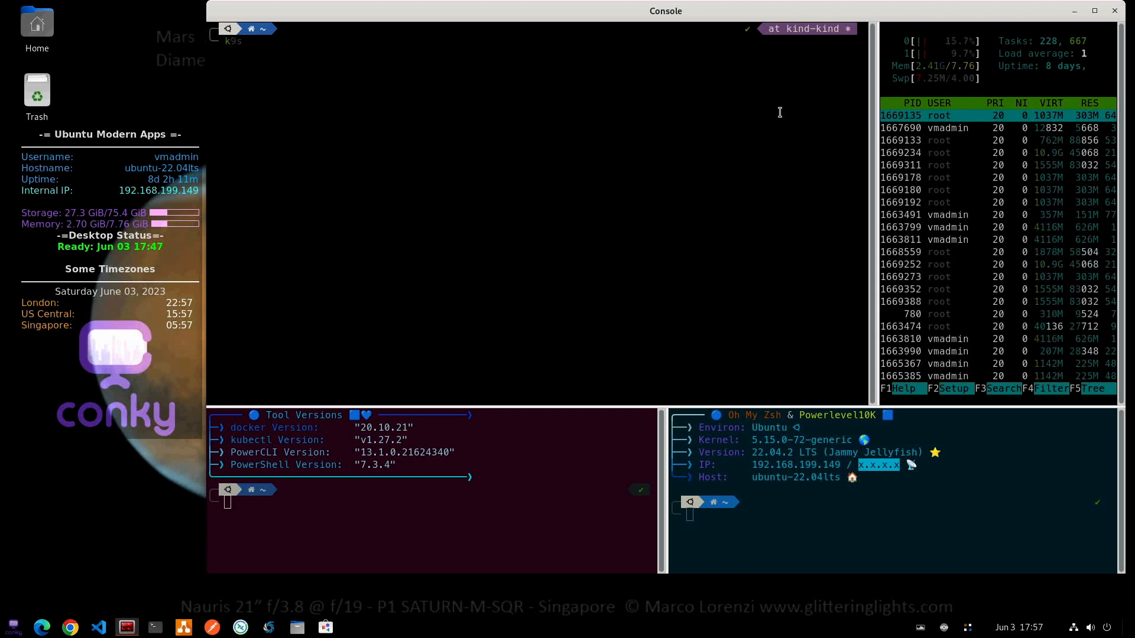
{"action": "type", "text": "get pods -A"}
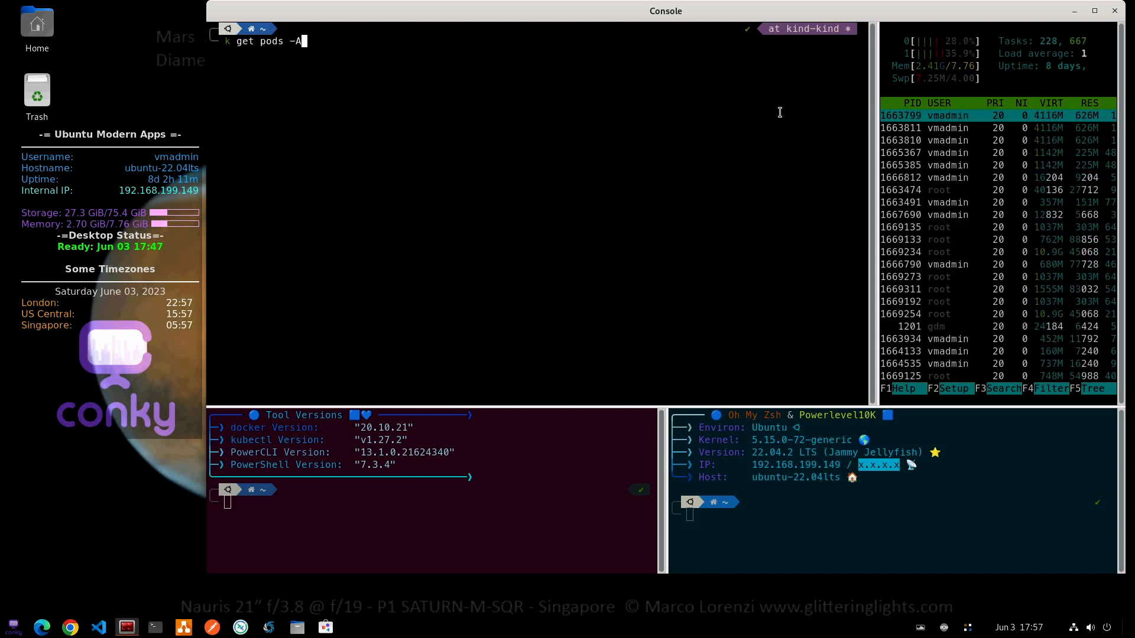
{"action": "key", "text": "Return"}
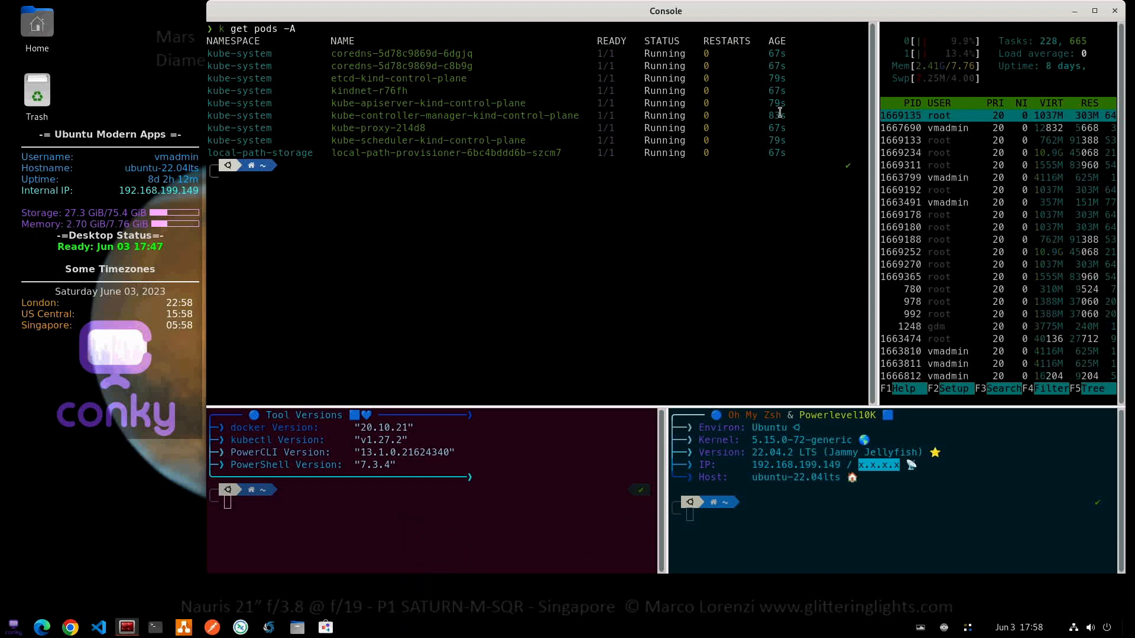
- List the pods in all namespaces with the full command kubectl get pods -A
{"action": "type", "text": "kubect"}
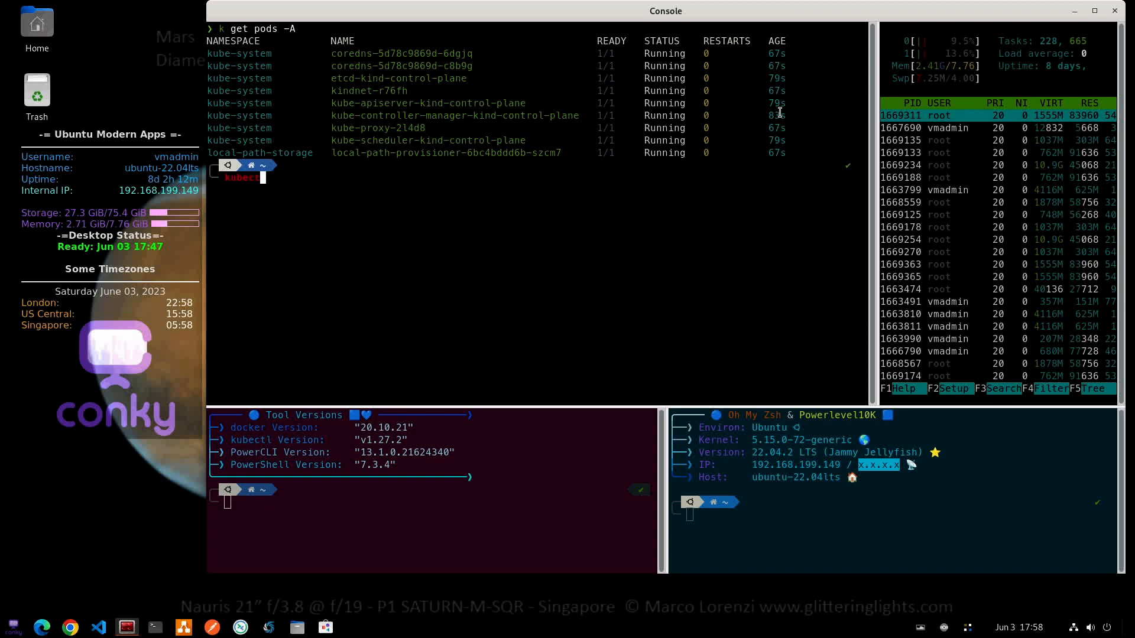
{"action": "type", "text": "l get pods -"}
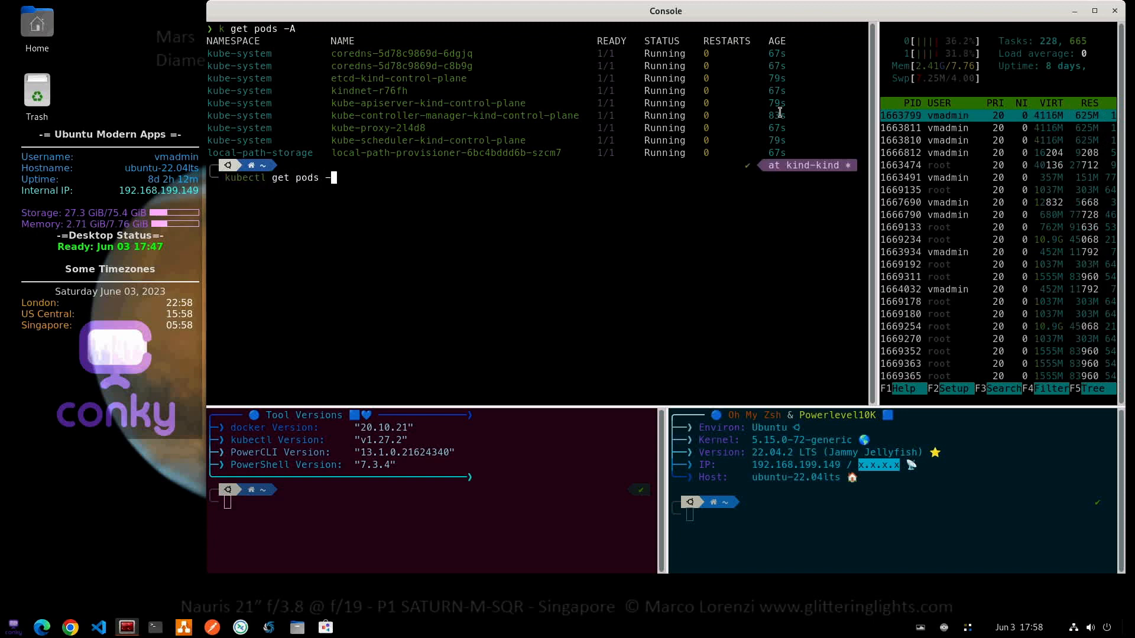
{"action": "type", "text": "A"}
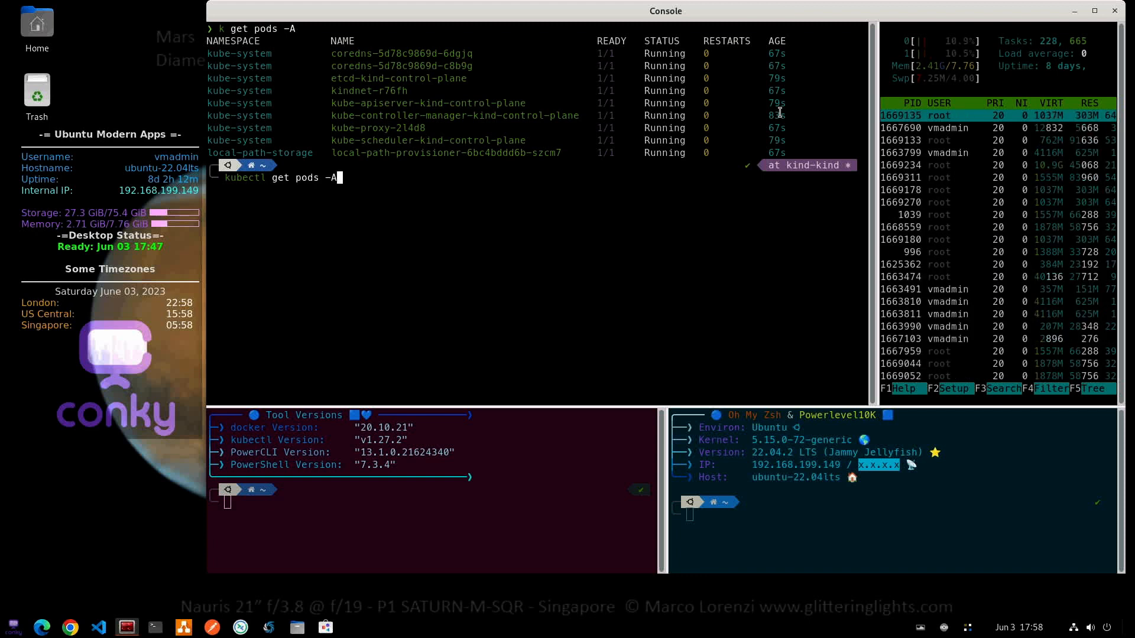
{"action": "key", "text": "Return"}
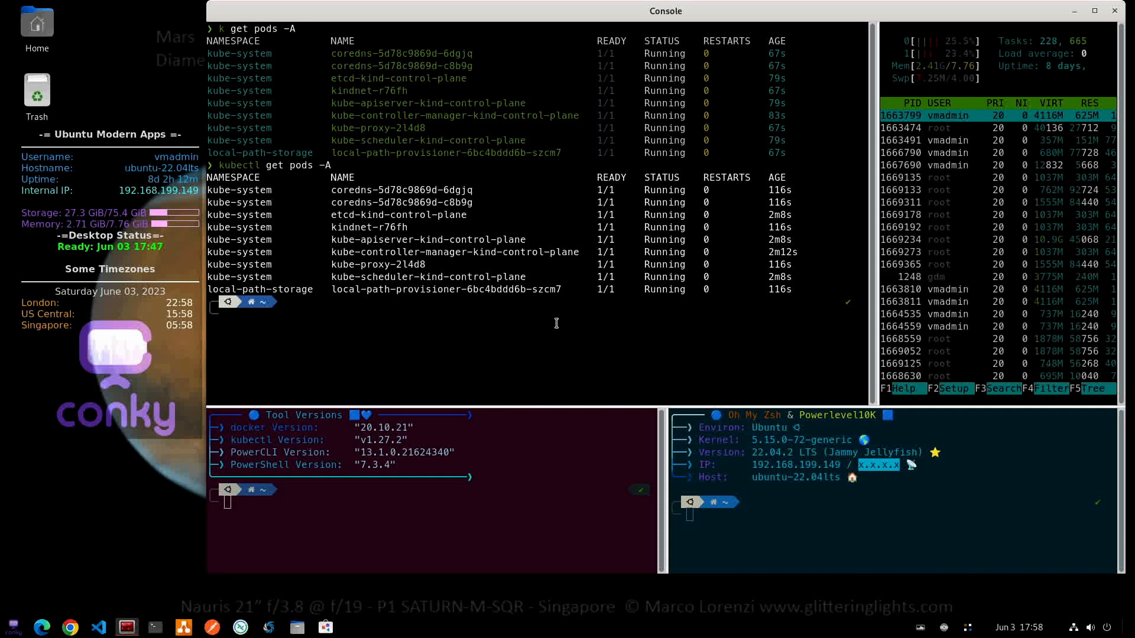
- Clear the large pane and run mergekube without arguments to show its usage
{"action": "type", "text": "clear"}
{"action": "key", "text": "Return"}
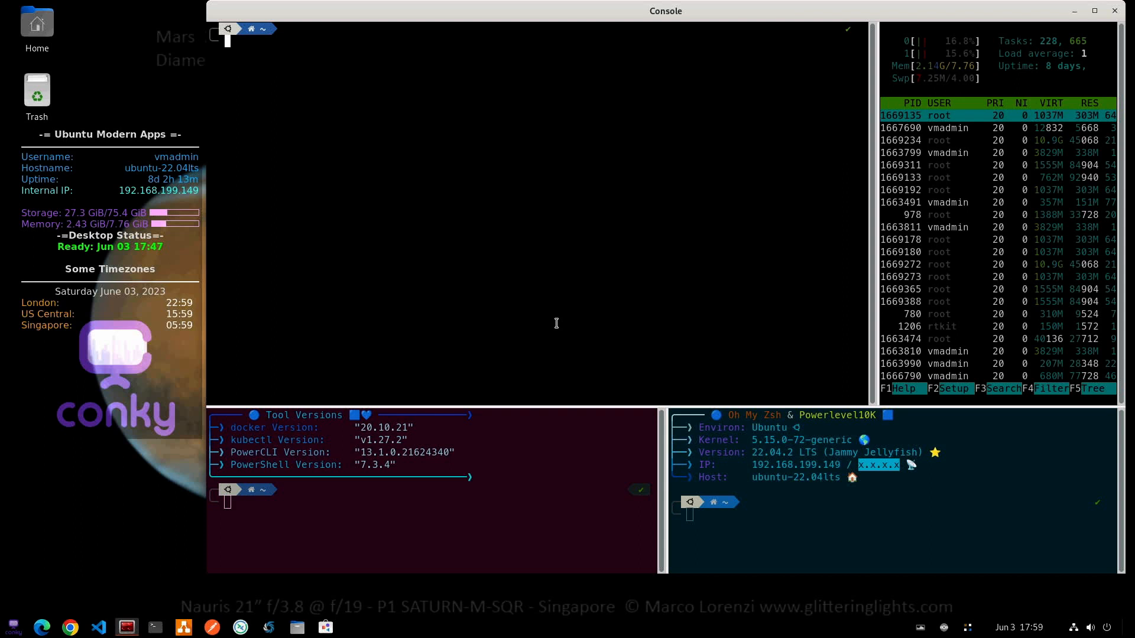
{"action": "type", "text": "neo"}
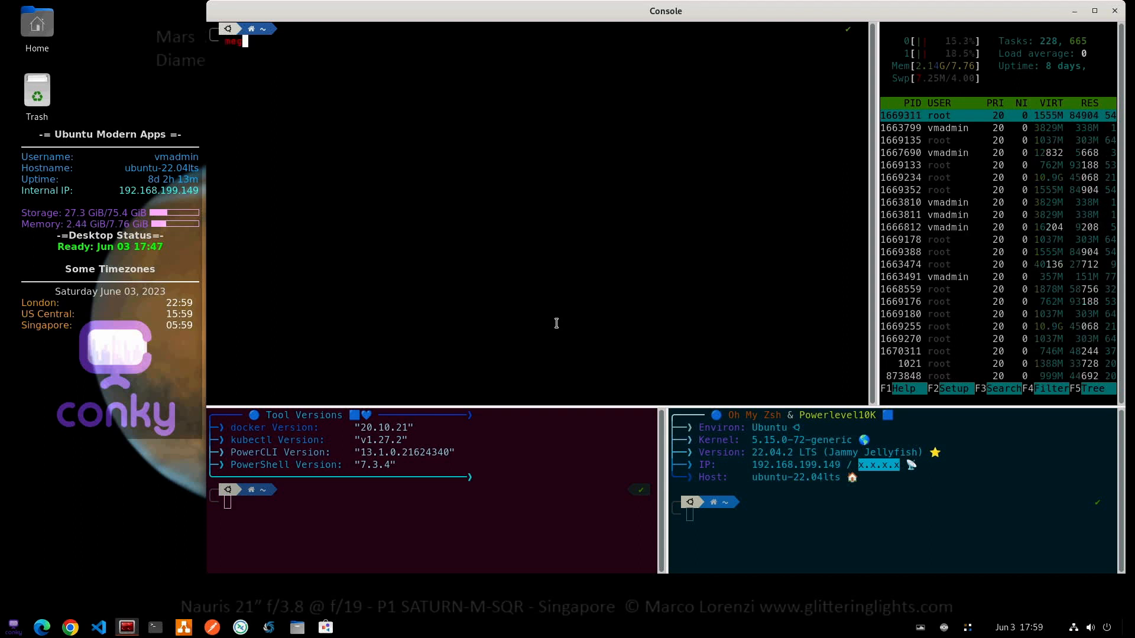
{"action": "type", "text": "ge"}
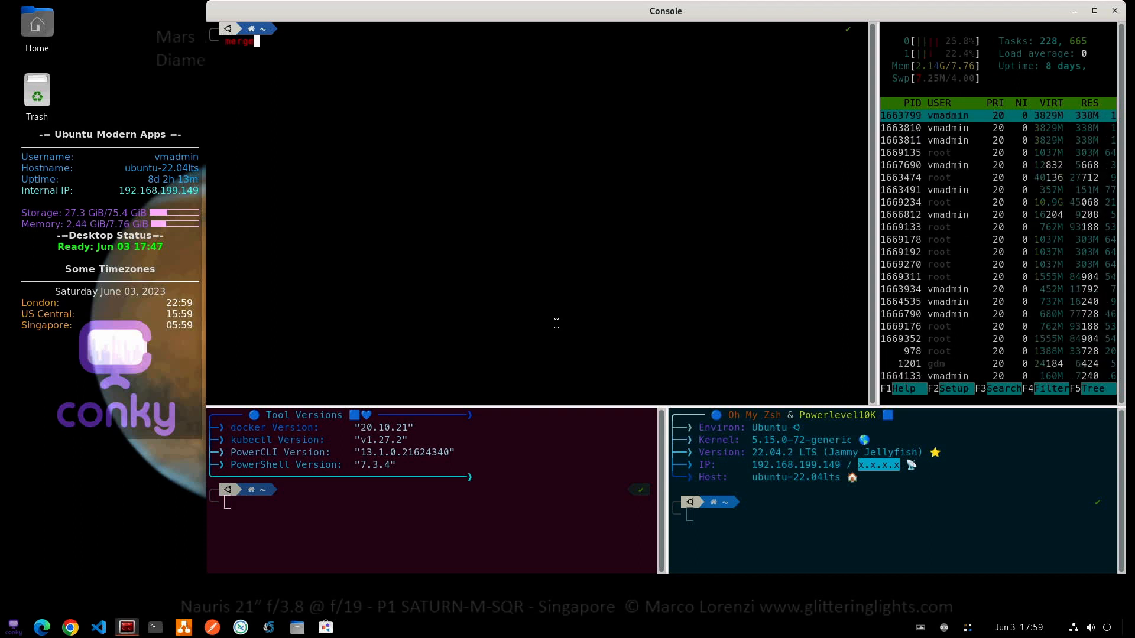
{"action": "type", "text": "kube"}
{"action": "key", "text": "Return"}
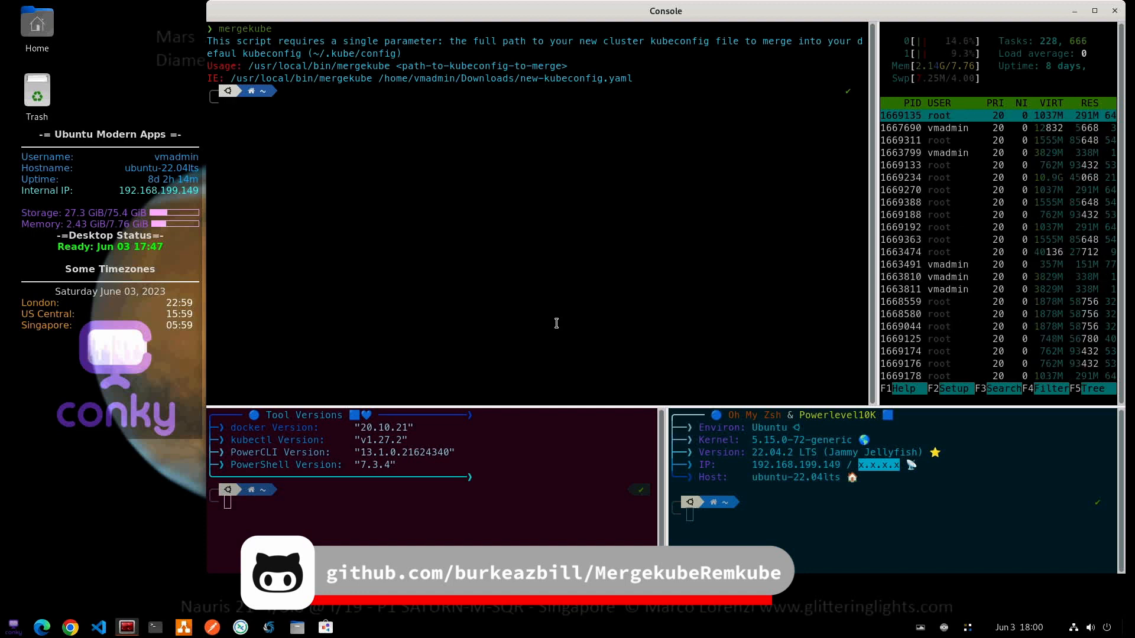
- Run kubectx to view the available cluster contexts, and leave its selector without choosing one
{"action": "type", "text": "kubectx"}
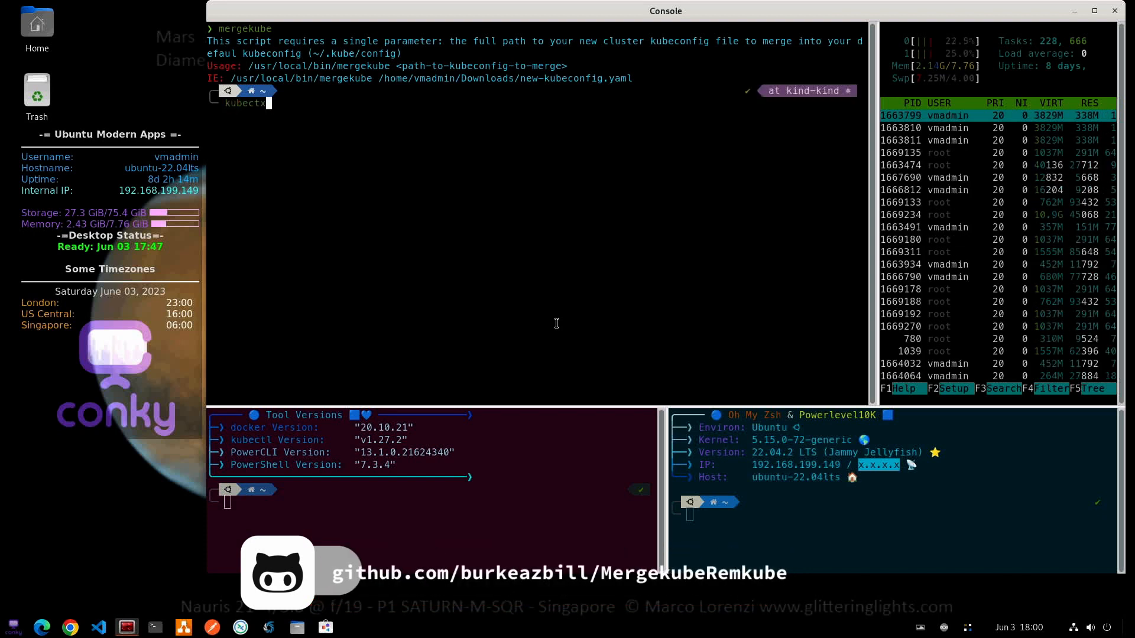
{"action": "key", "text": "Return"}
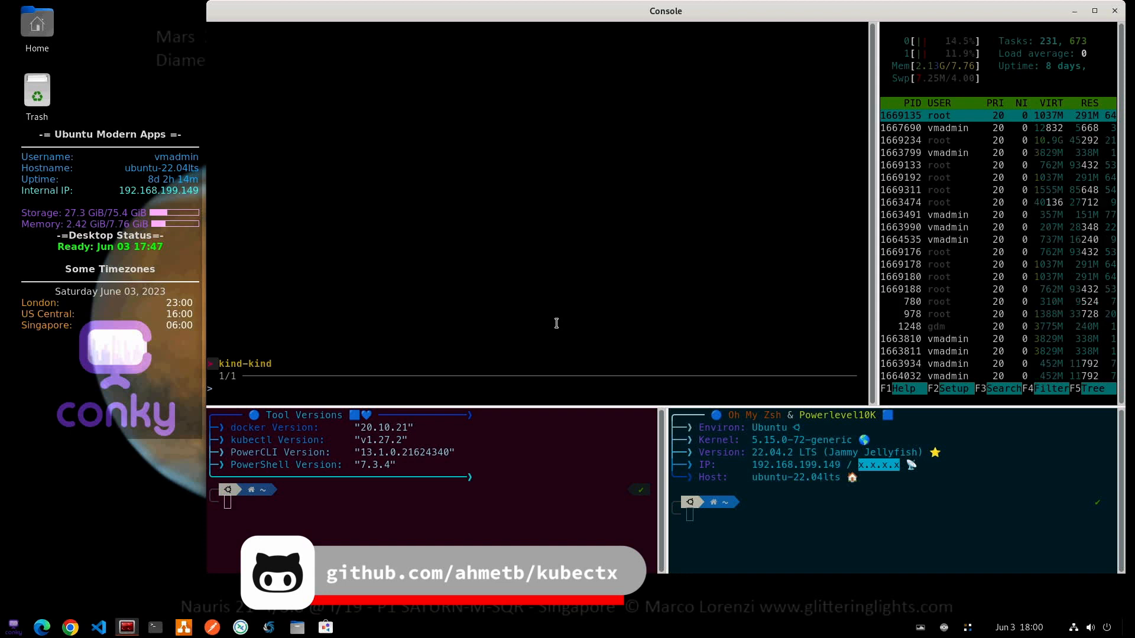
{"action": "type", "text": "q"}
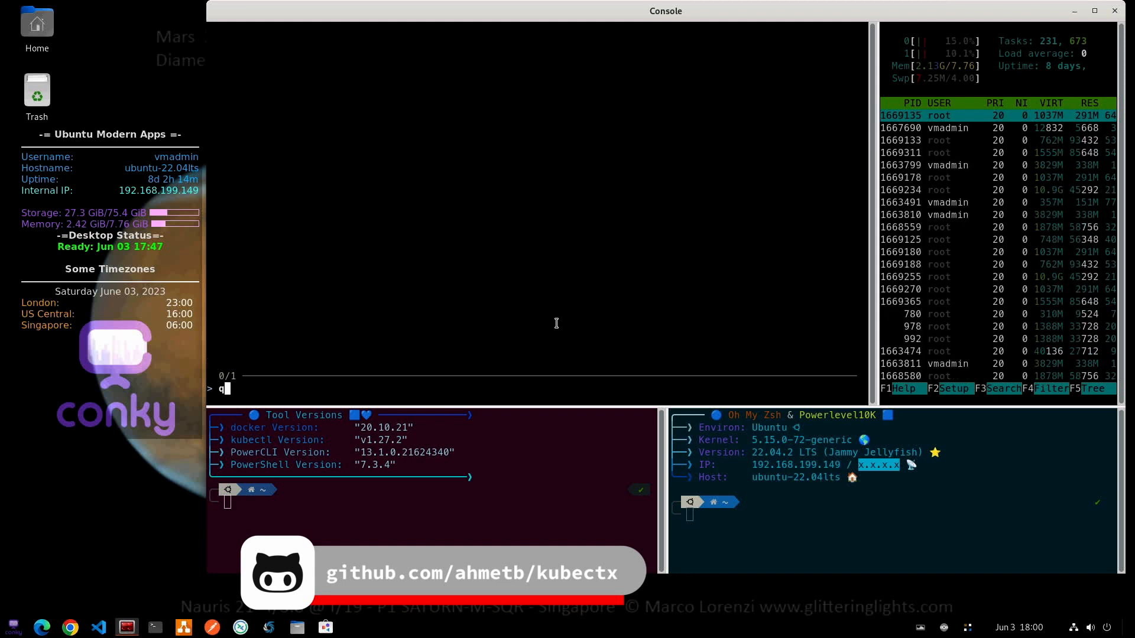
{"action": "key", "text": "ctrl+c"}
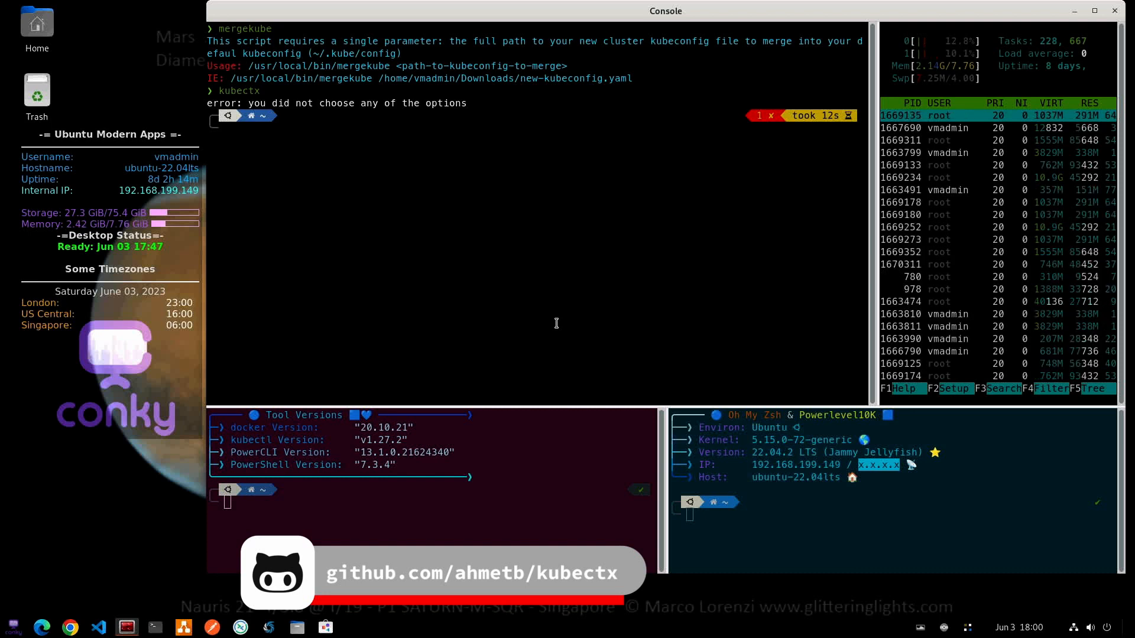
- Switch the active namespace to kube-system with kubens, and check the prompt's context indicator by briefly entering k
{"action": "type", "text": "kubens"}
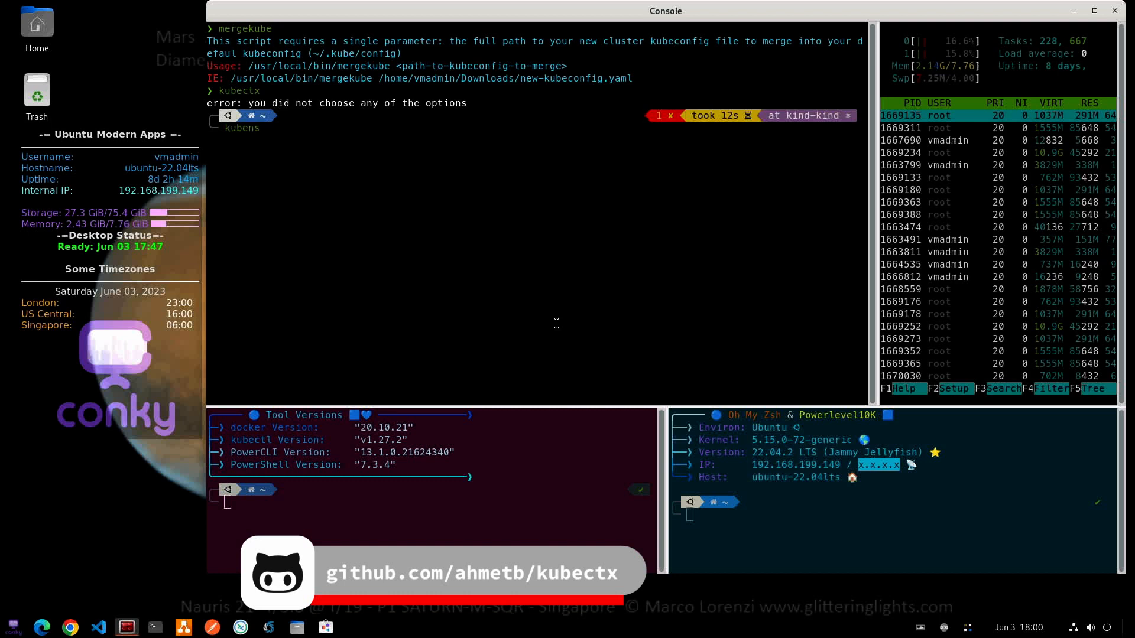
{"action": "key", "text": "Return"}
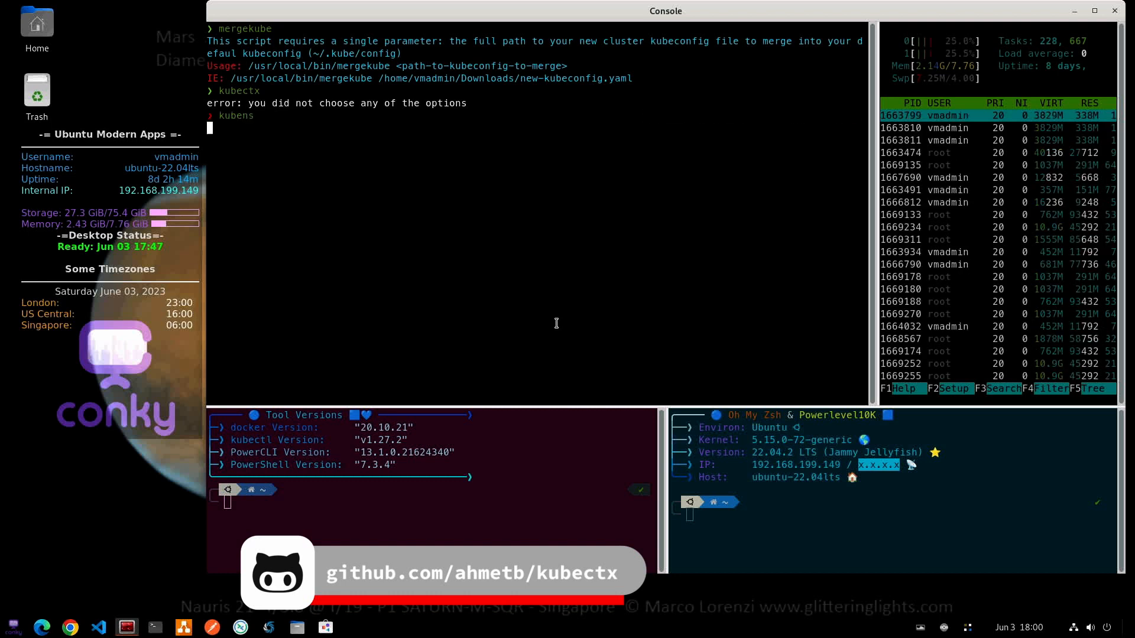
{"action": "key", "text": "Up"}
{"action": "key", "text": "Up"}
{"action": "key", "text": "Up"}
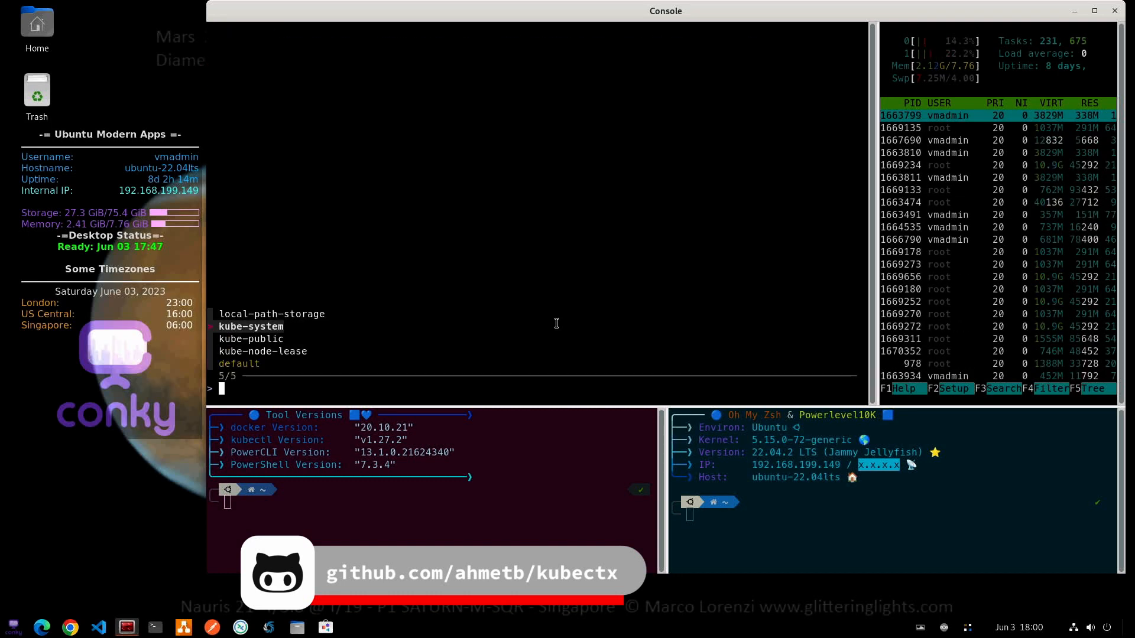
{"action": "key", "text": "Return"}
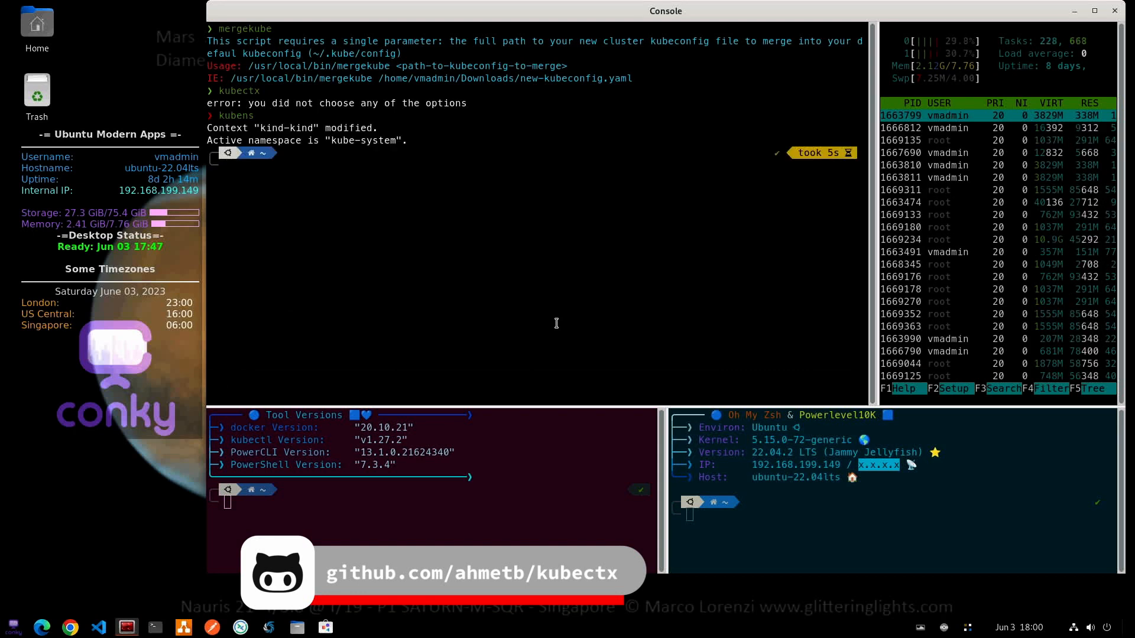
{"action": "type", "text": "k"}
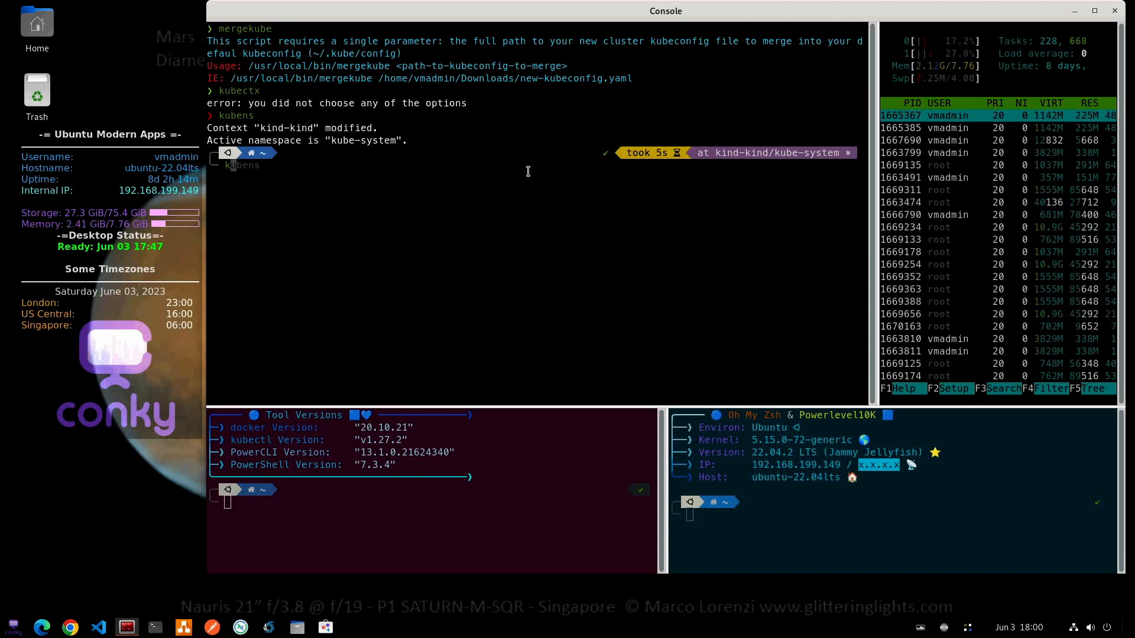
{"action": "key", "text": "BackSpace"}
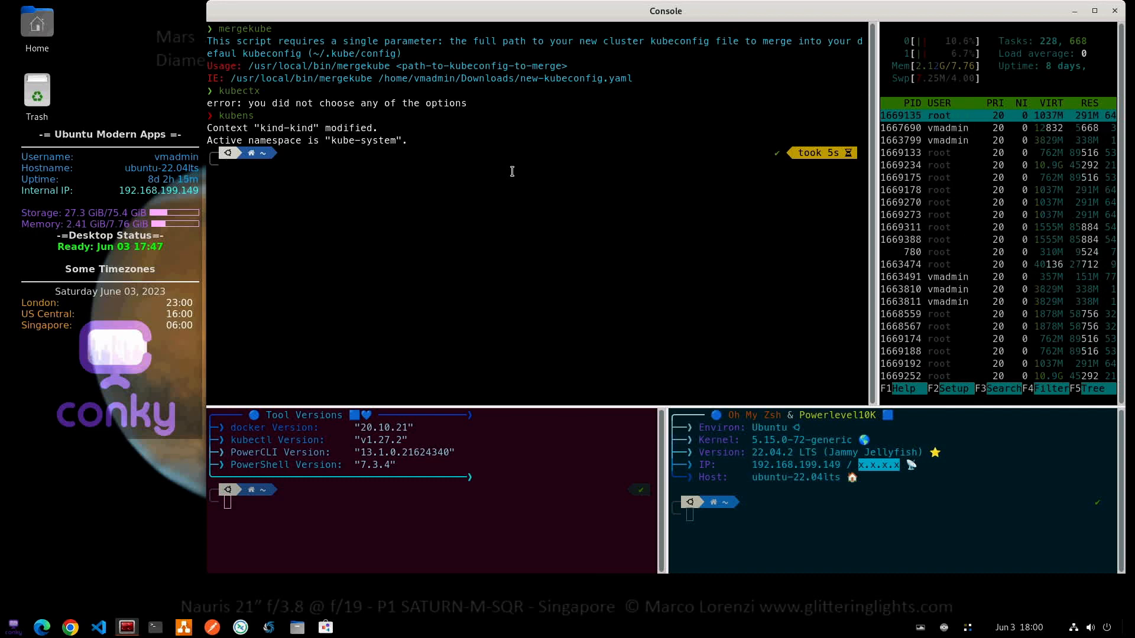
- Run remkube without arguments and highlight the example cluster name tmc-lab-02 in its usage text
{"action": "type", "text": "remkube"}
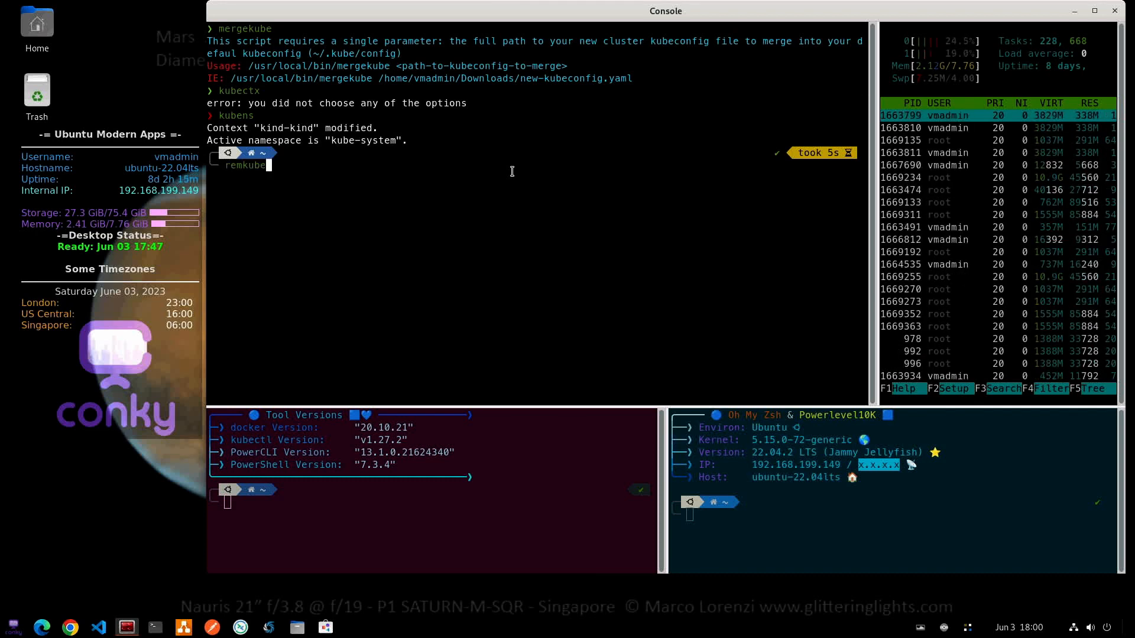
{"action": "key", "text": "Return"}
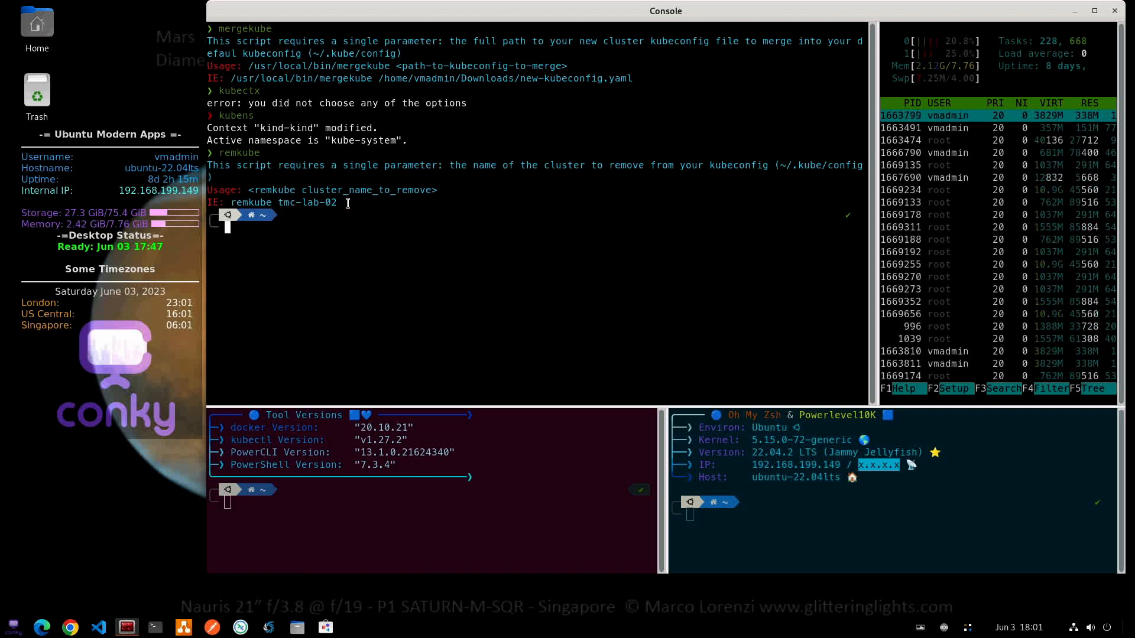
{"action": "left_click_drag", "start_coordinate": [347, 203], "coordinate": [279, 200]}
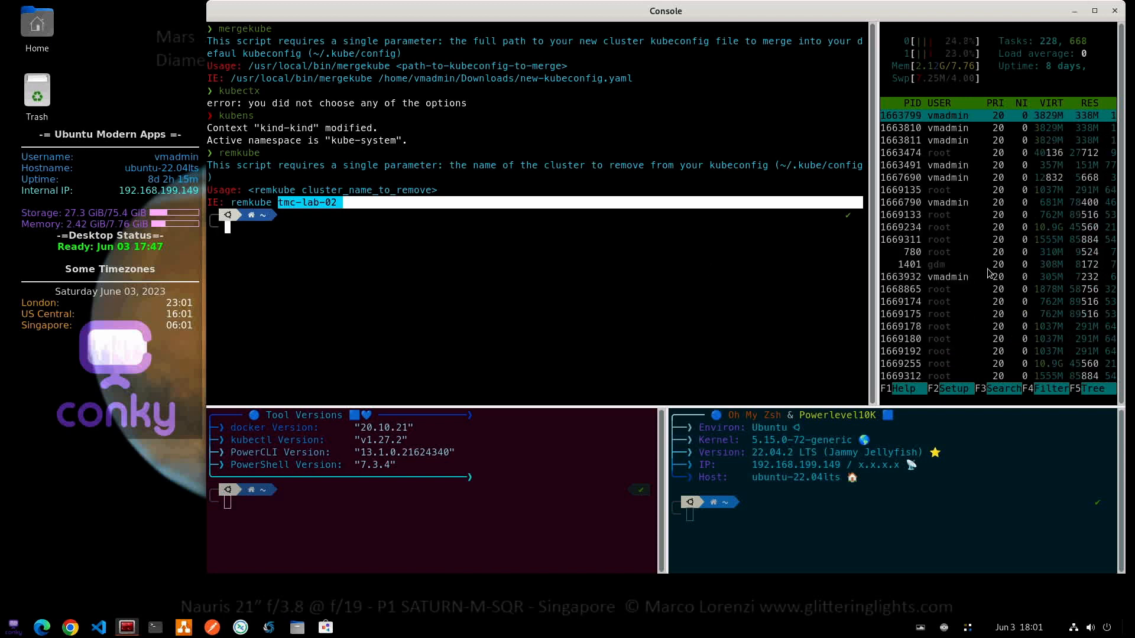
- Quit htop in the narrow pane beside the large one
{"action": "left_click", "coordinate": [1015, 316]}
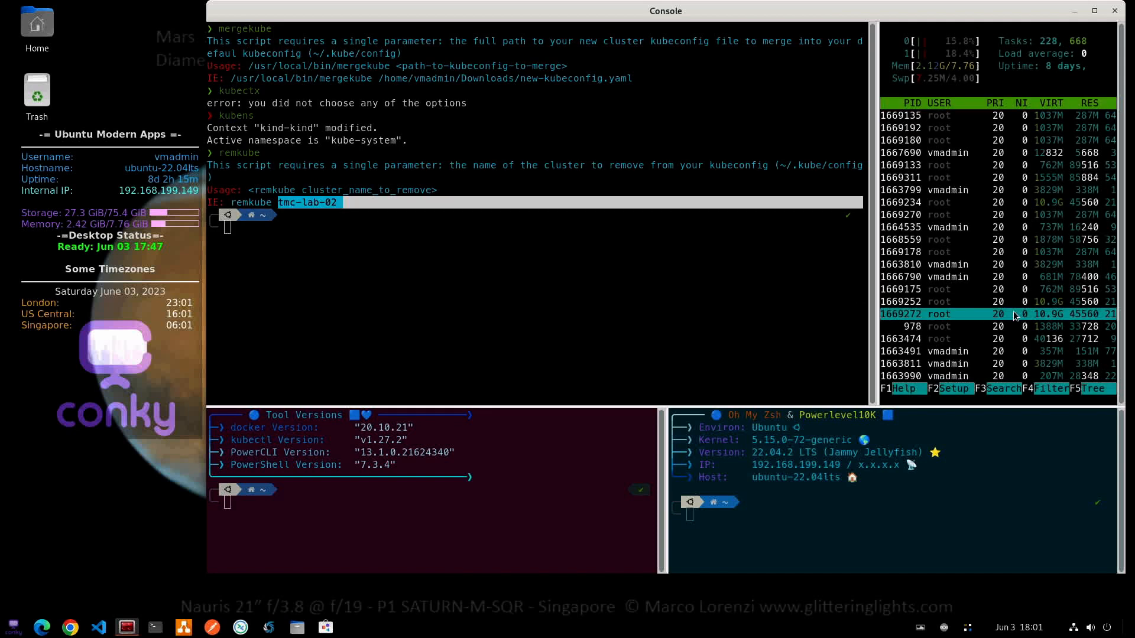
{"action": "key", "text": "q"}
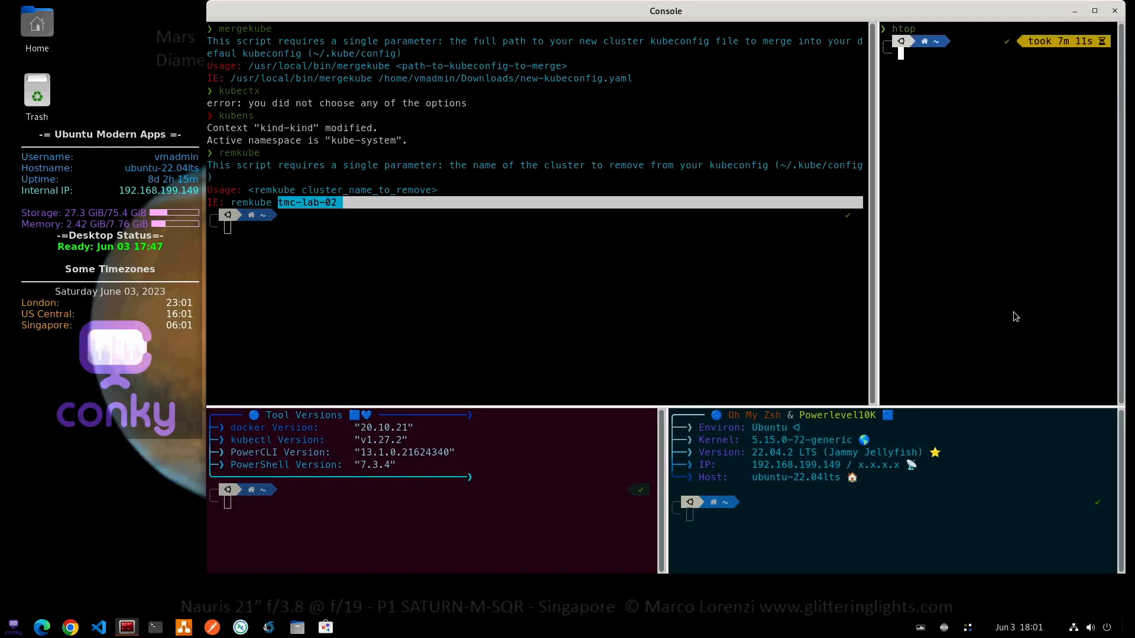
- Close the narrow pane beside the large one, and run htop in the Oh My Zsh pane
{"action": "key", "text": "ctrl+d"}
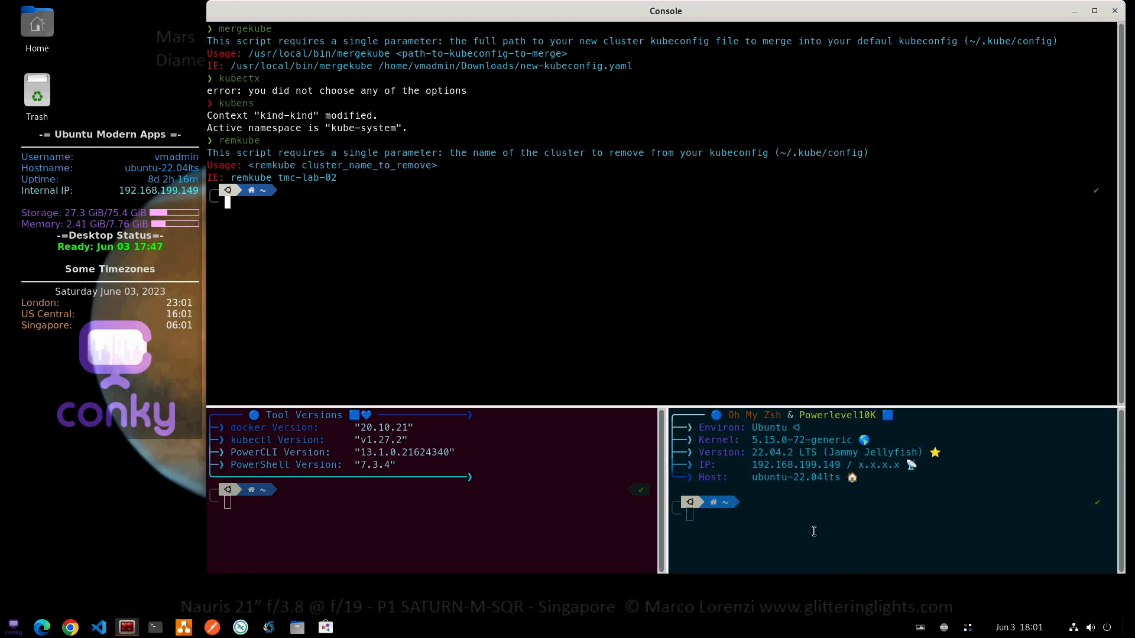
{"action": "left_click", "coordinate": [787, 513]}
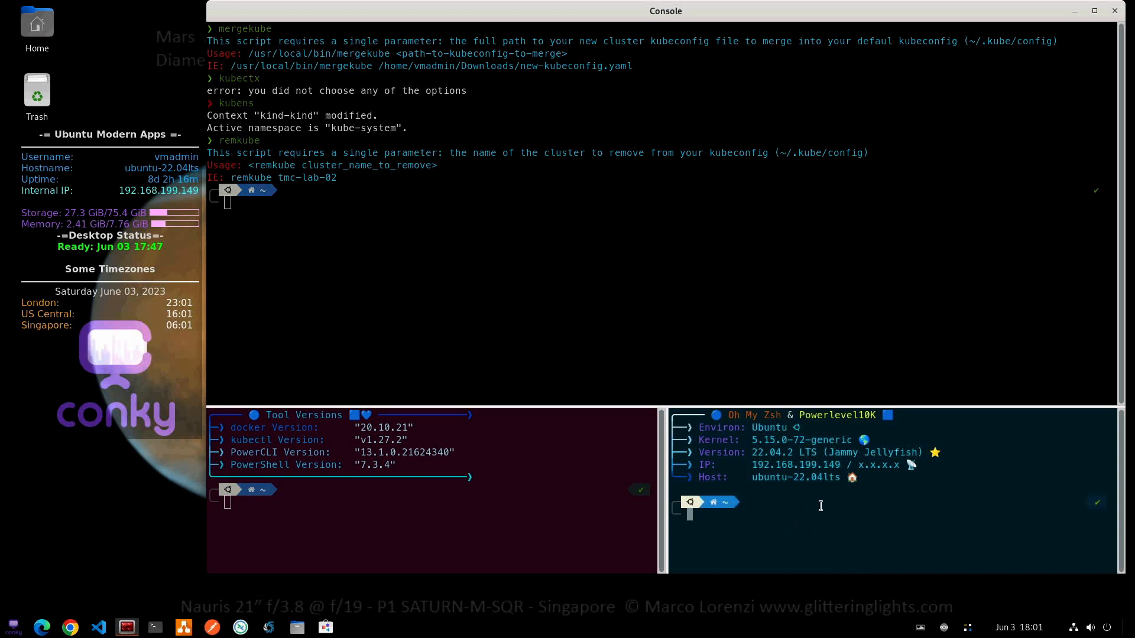
{"action": "type", "text": "k9s"}
{"action": "key", "text": "Return"}
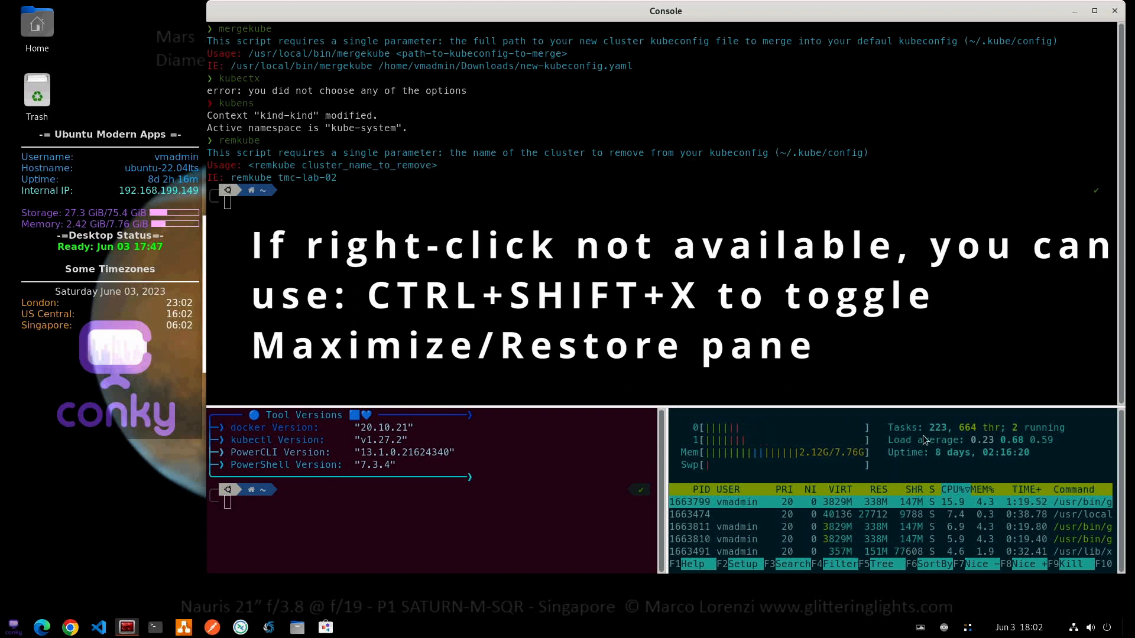
- Maximize the Oh My Zsh pane to view htop at full size, and restore all terminals after quitting htop
{"action": "right_click", "coordinate": [1066, 447]}
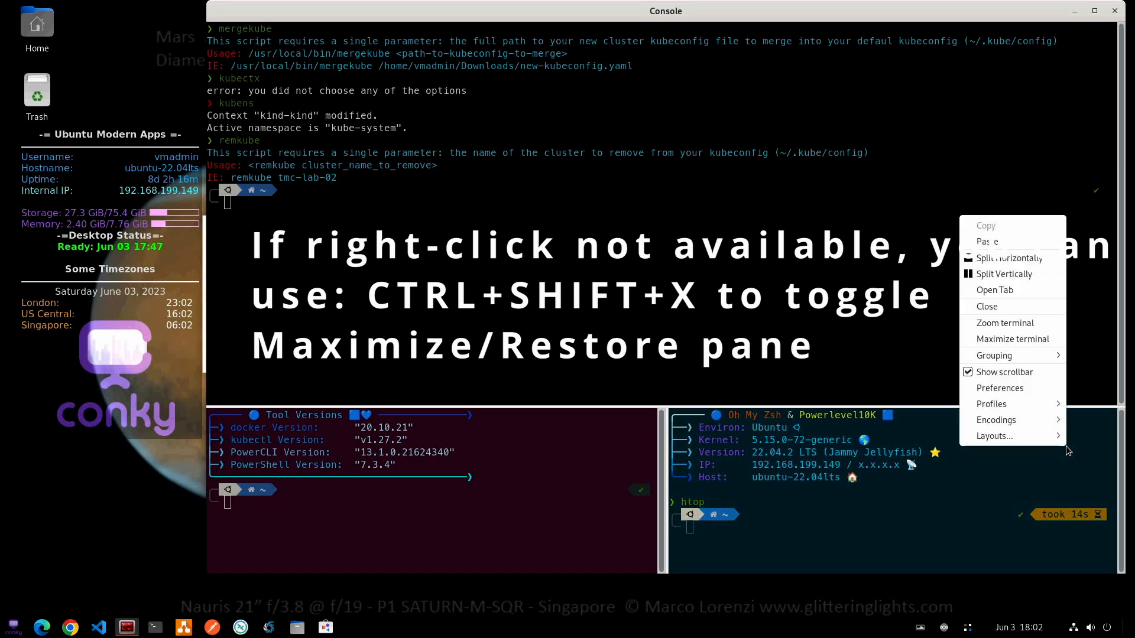
{"action": "left_click", "coordinate": [1016, 346]}
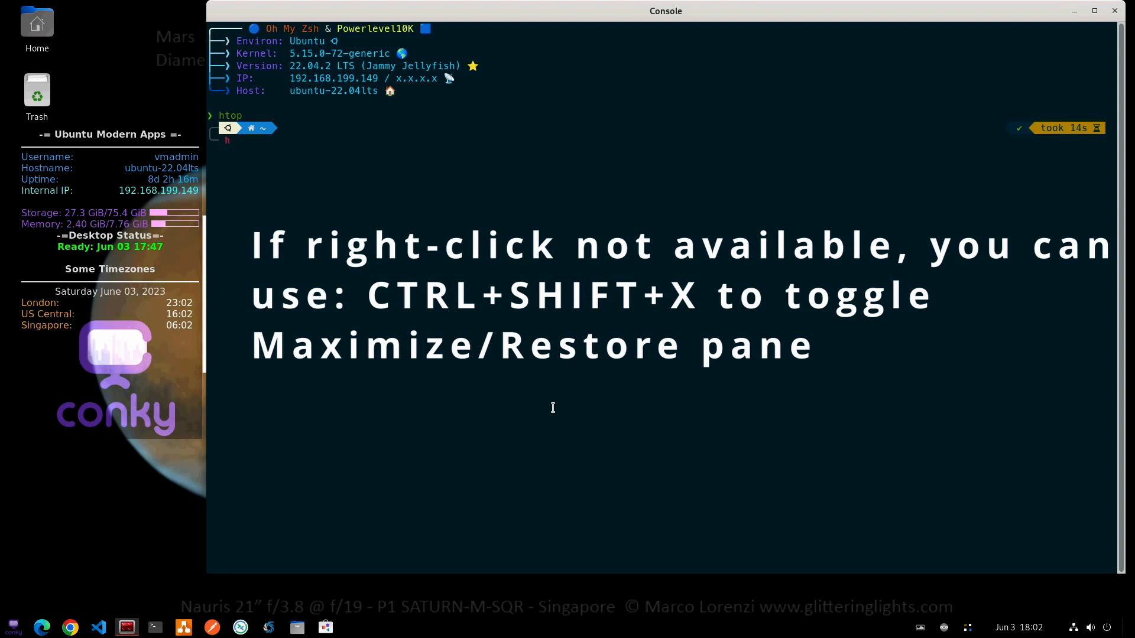
{"action": "key", "text": "Up"}
{"action": "key", "text": "Return"}
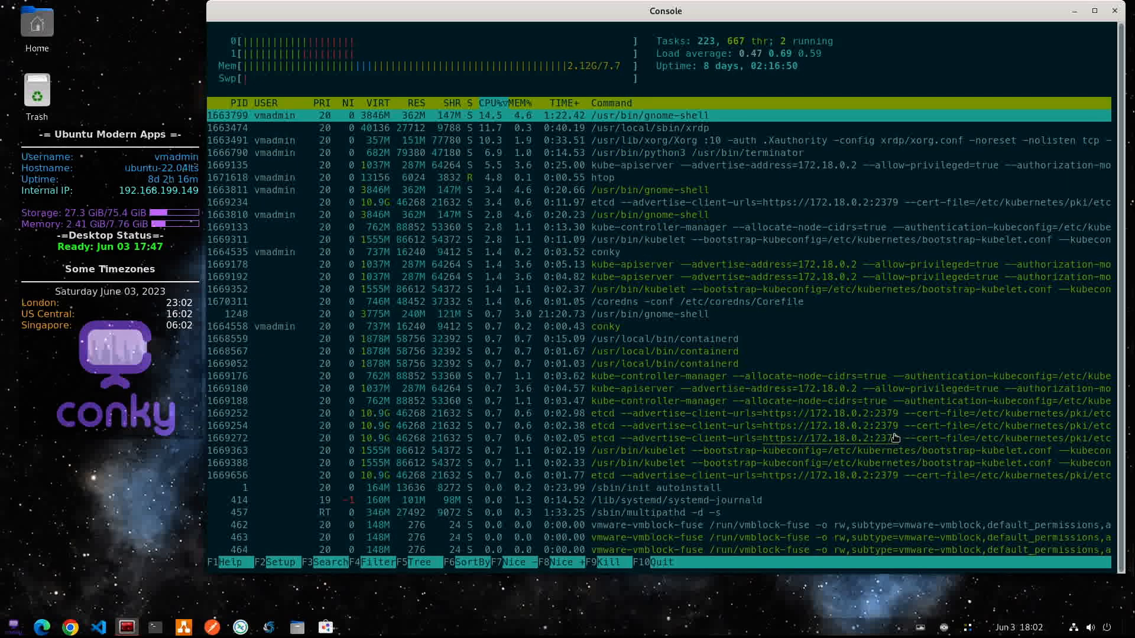
{"action": "key", "text": "q"}
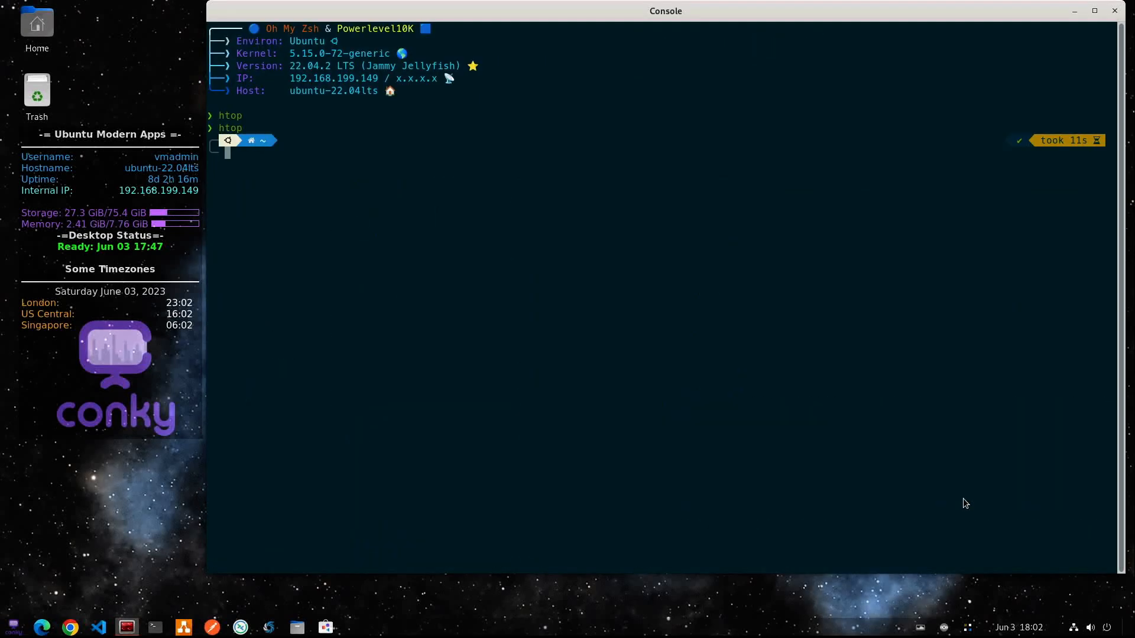
{"action": "right_click", "coordinate": [561, 128]}
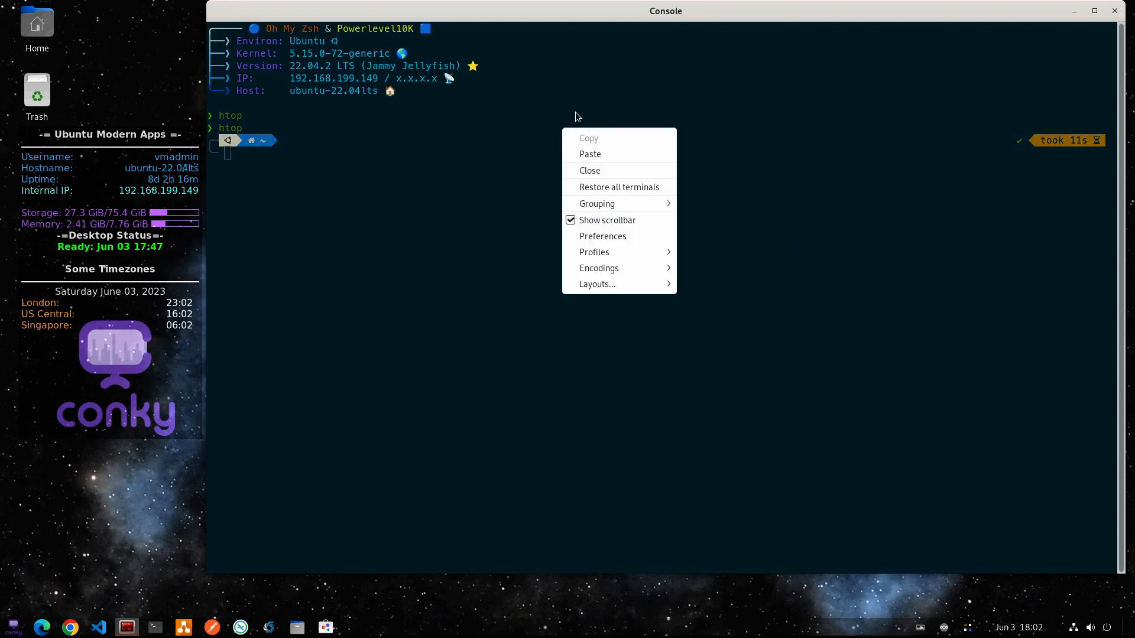
{"action": "left_click", "coordinate": [647, 186]}
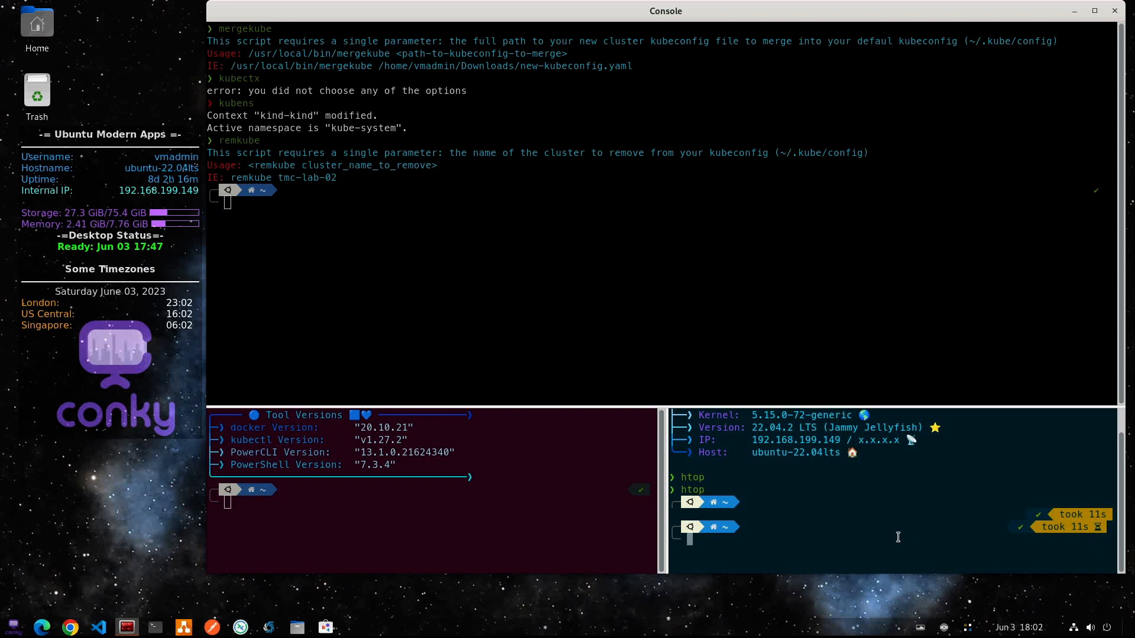
- Exit the shells in the Oh My Zsh and Tool Versions panes, and close the console window
{"action": "type", "text": "it"}
{"action": "key", "text": "Return"}
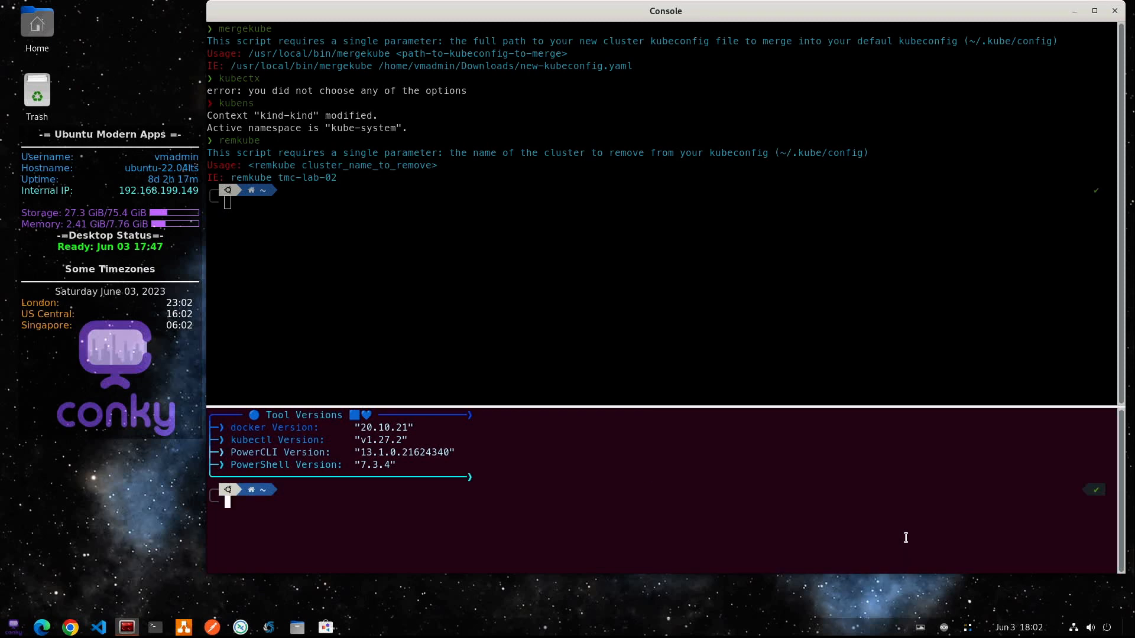
{"action": "type", "text": "exit"}
{"action": "key", "text": "Return"}
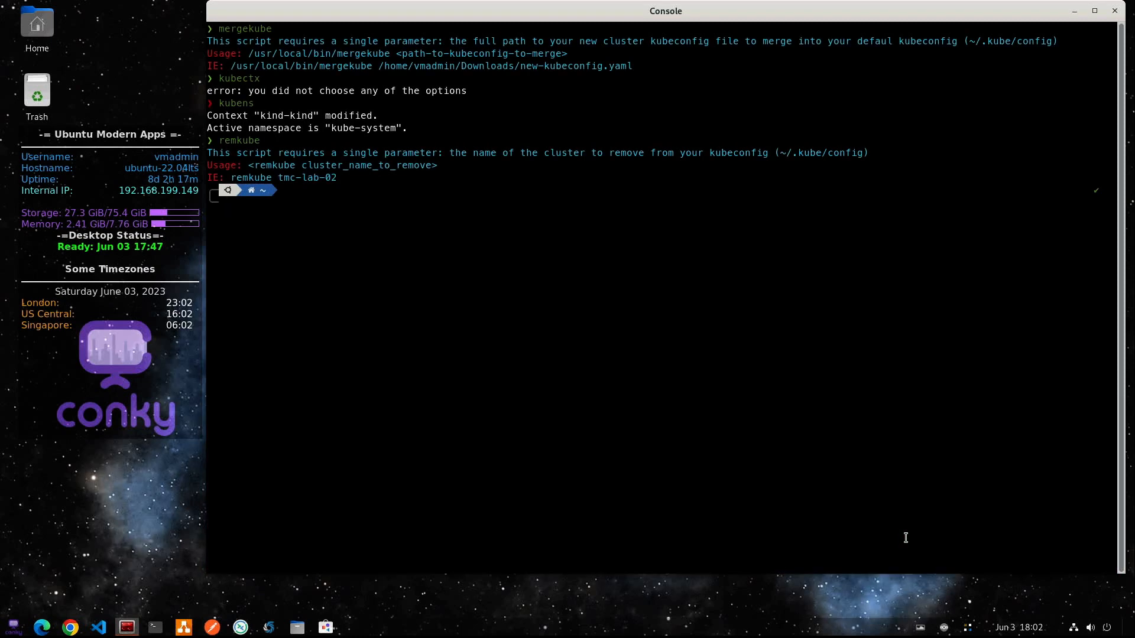
{"action": "left_click", "coordinate": [1114, 11]}
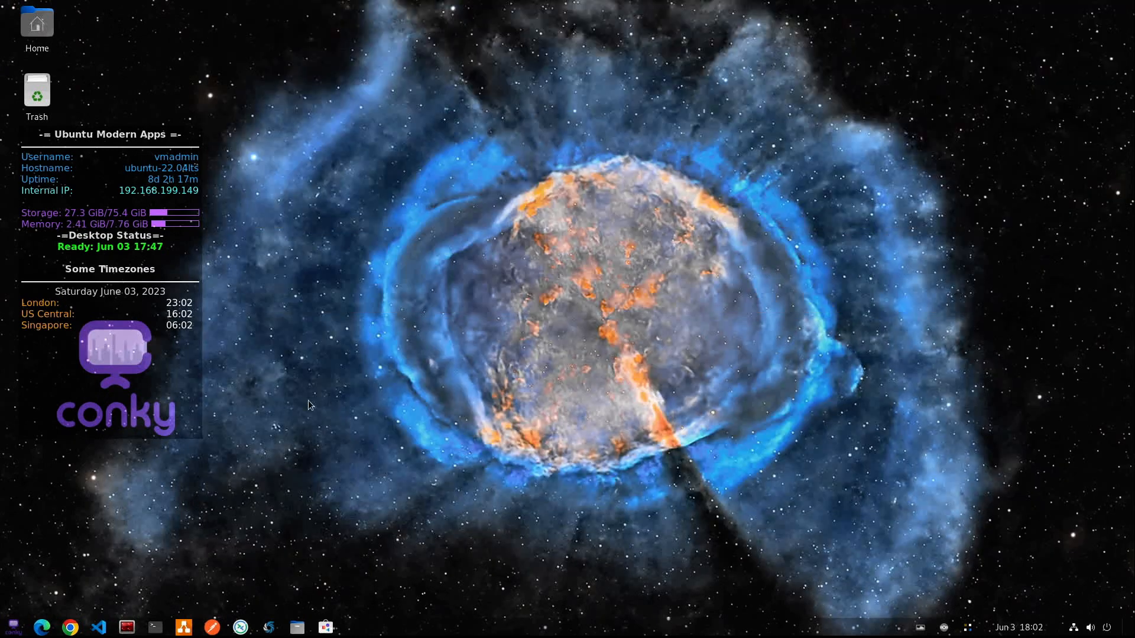
- Open Visual Studio Code with its integrated terminal, and dismiss the Dev Containers extension recommendation
{"action": "left_click", "coordinate": [104, 628]}
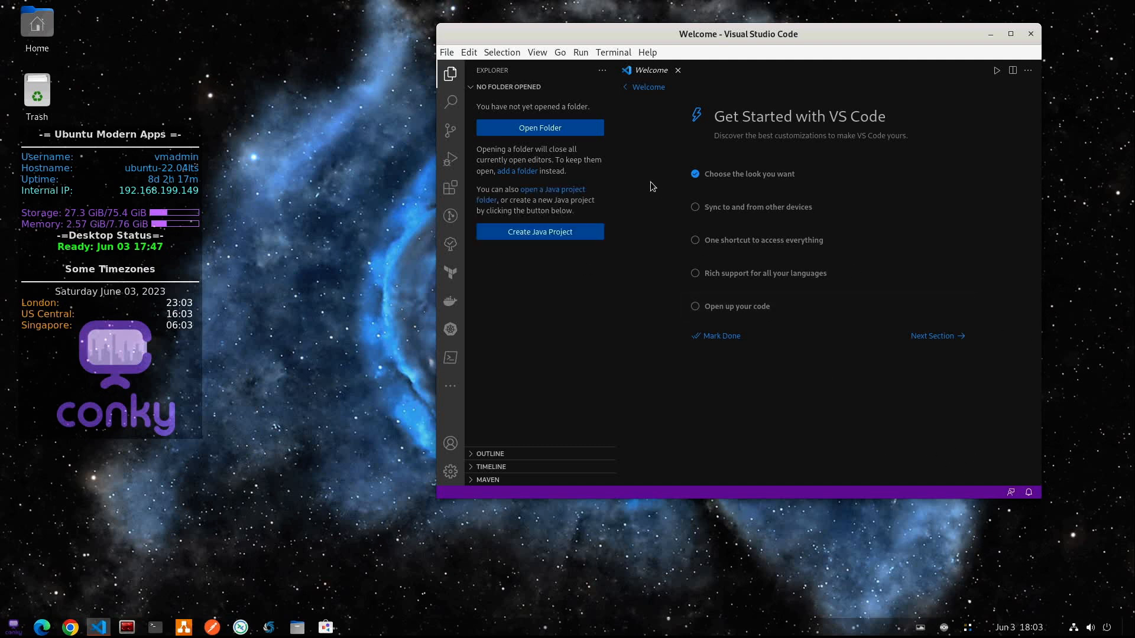
{"action": "left_click", "coordinate": [601, 52]}
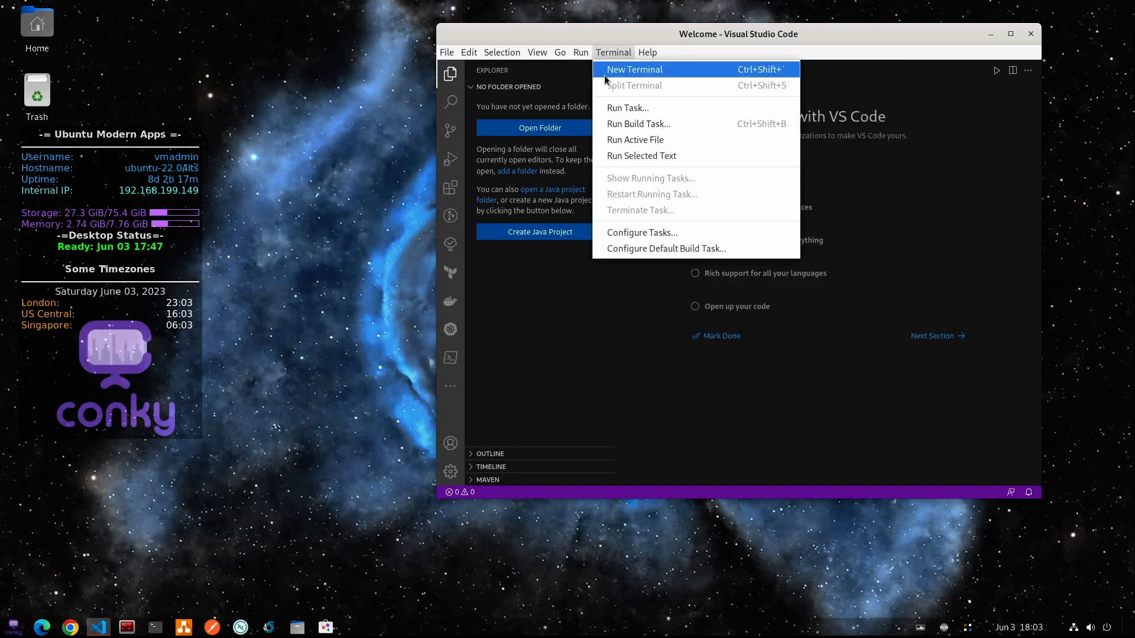
{"action": "key", "text": "Escape"}
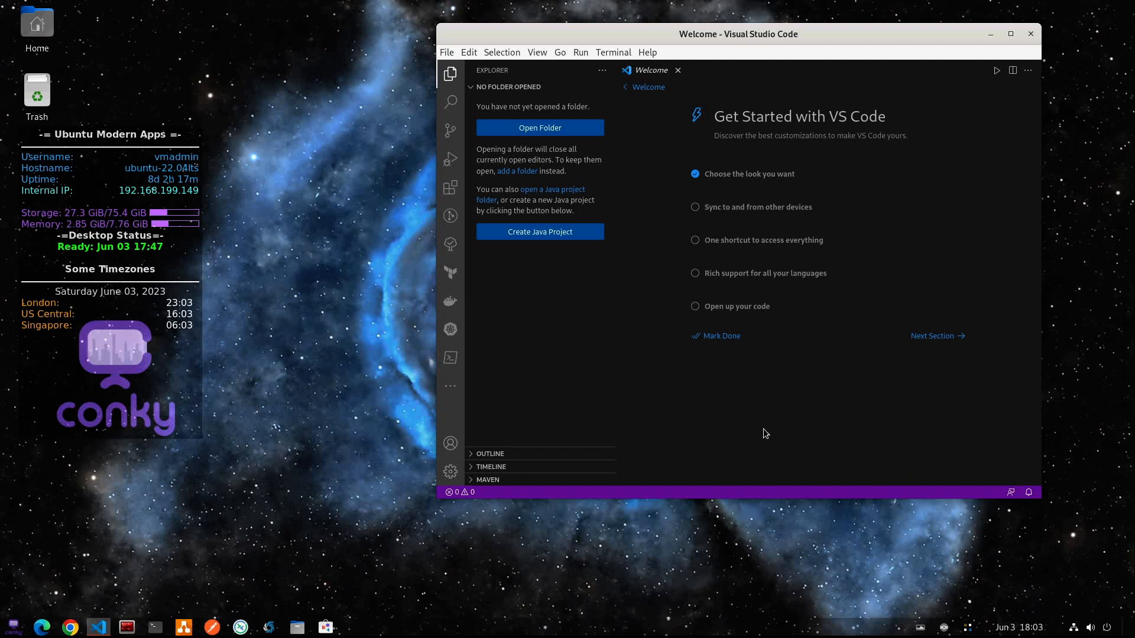
{"action": "key", "text": "ctrl+grave"}
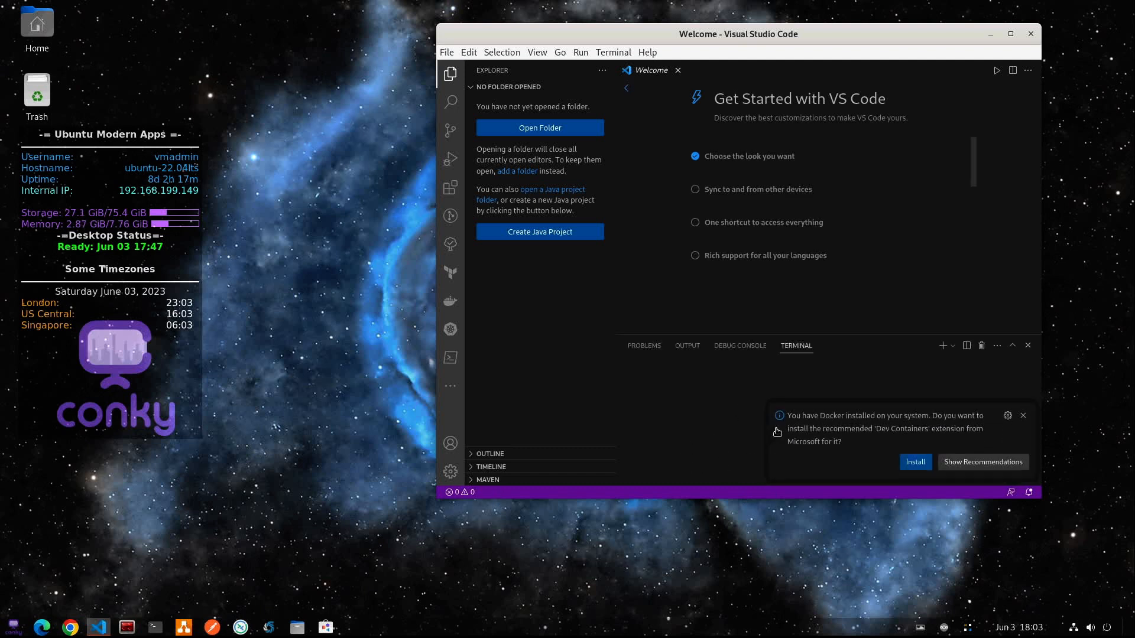
{"action": "left_click", "coordinate": [1022, 415]}
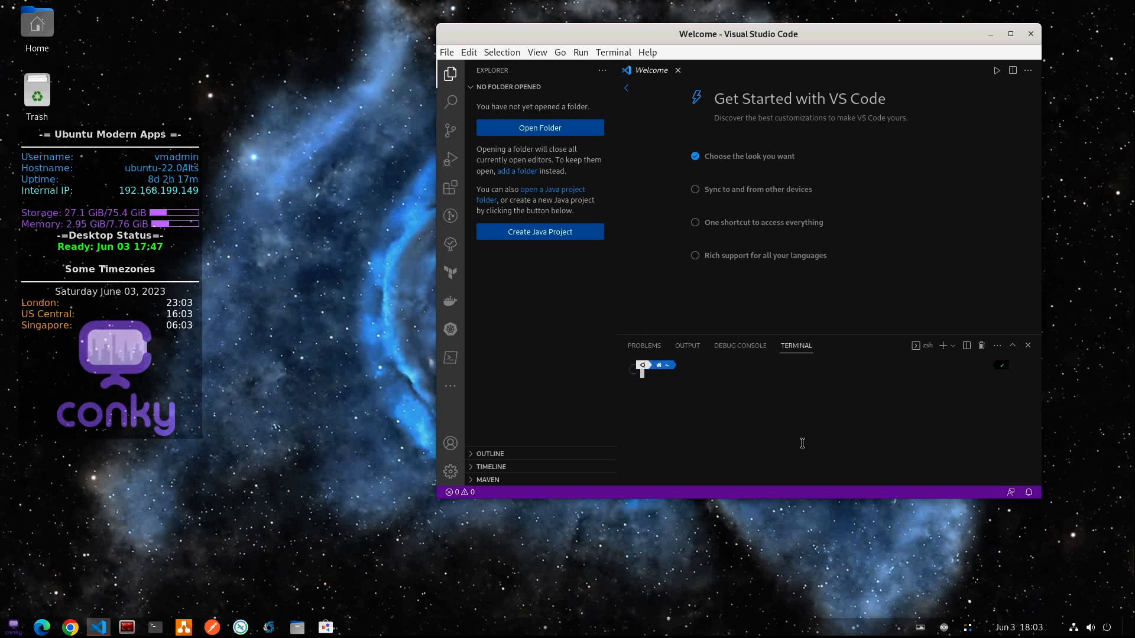
- View the installed extensions, and close Visual Studio Code
{"action": "left_click", "coordinate": [450, 187]}
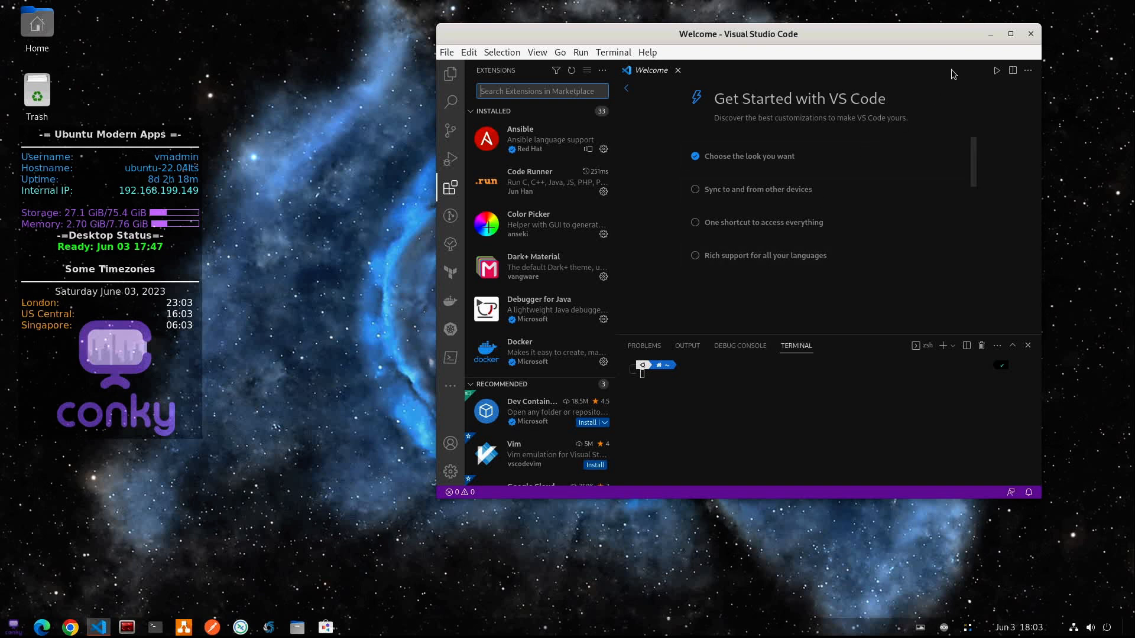
{"action": "left_click", "coordinate": [1031, 34]}
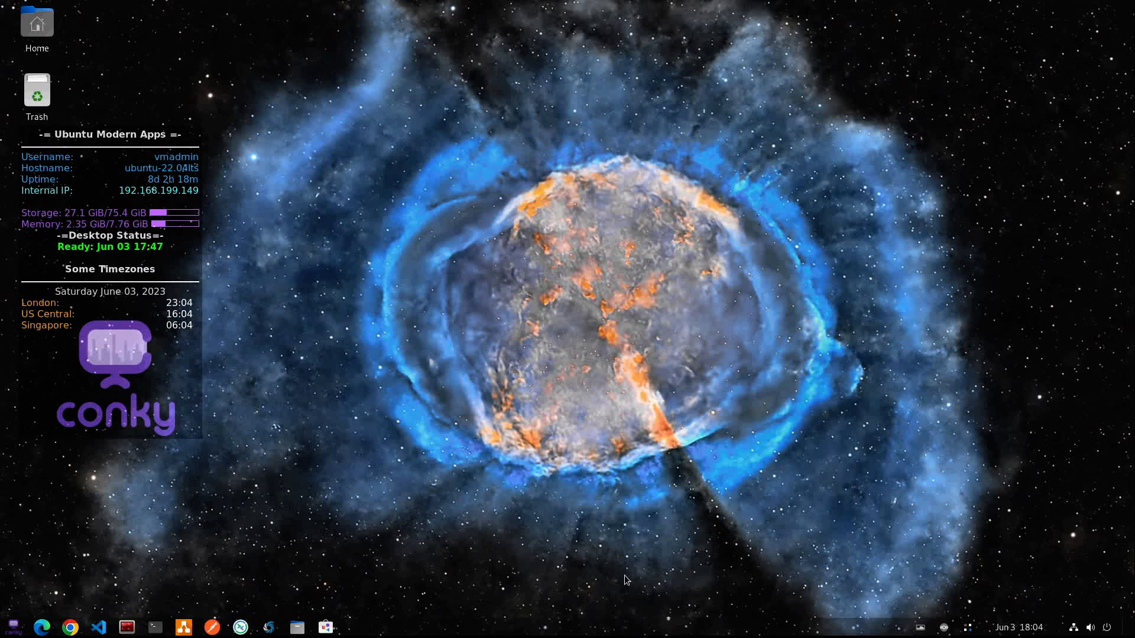
- Look through both pages of the desktop's application overview, and return to the desktop
{"action": "left_click", "coordinate": [272, 627]}
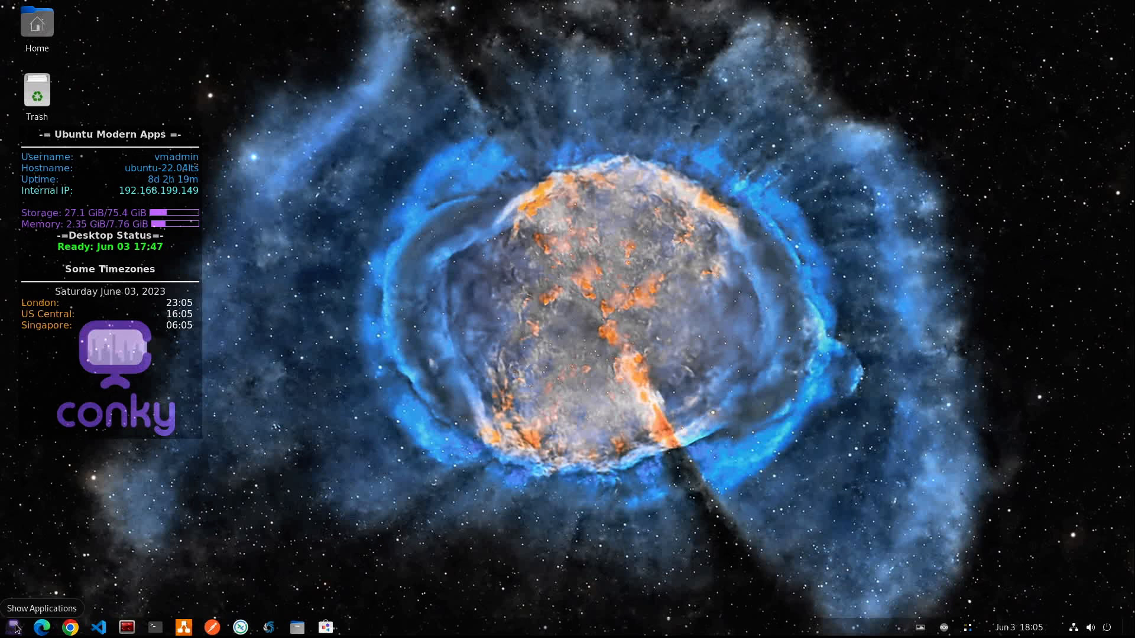
{"action": "left_click", "coordinate": [14, 627]}
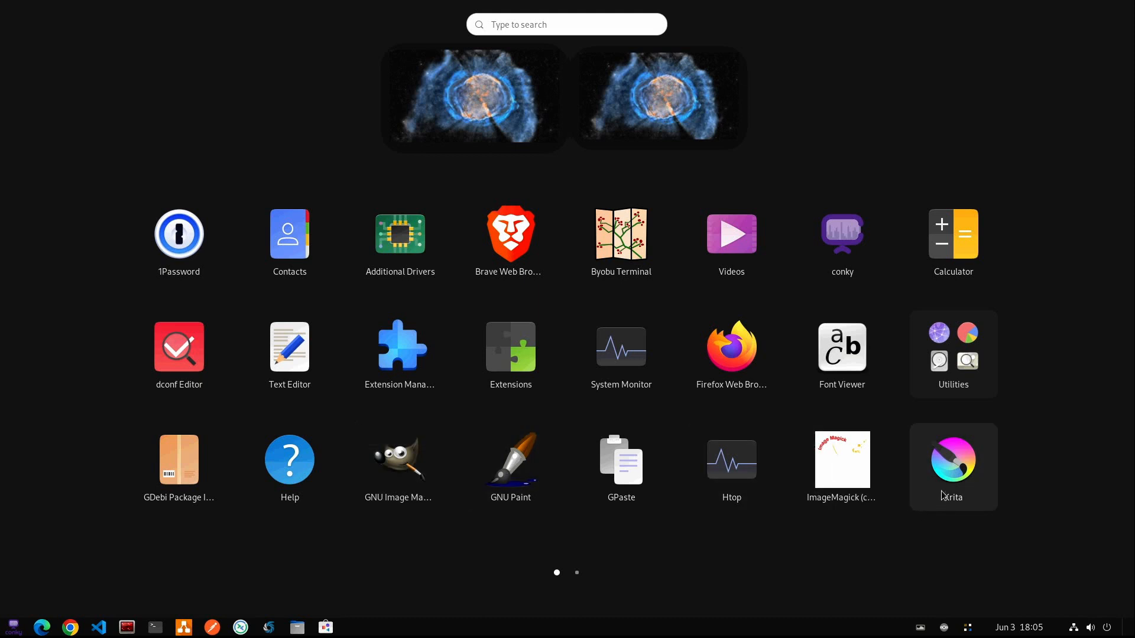
{"action": "scroll", "coordinate": [943, 452], "scroll_direction": "down", "scroll_amount": 1}
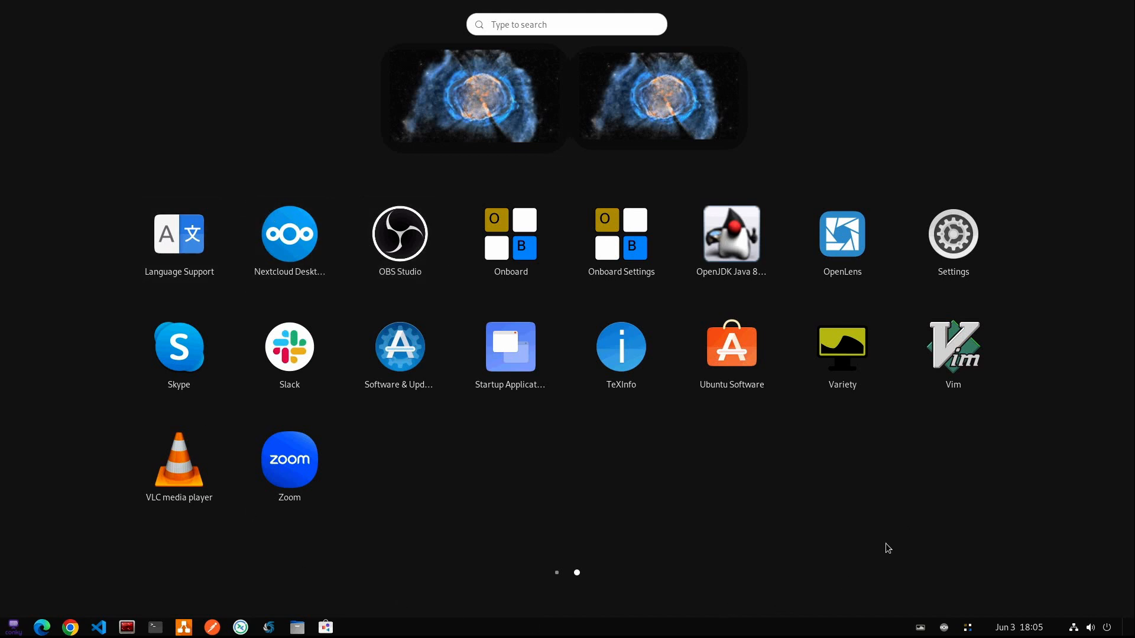
{"action": "left_click", "coordinate": [870, 570]}
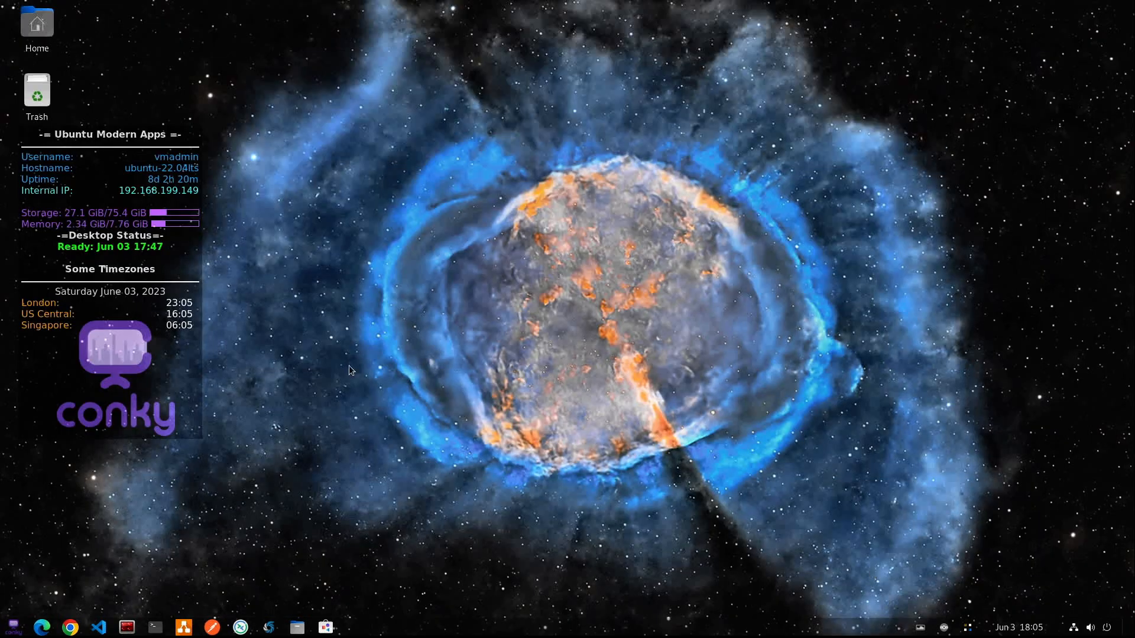
- Open a new Terminator console and run code .scripts in its large pane to open that folder in Visual Studio Code
{"action": "left_click", "coordinate": [125, 620]}
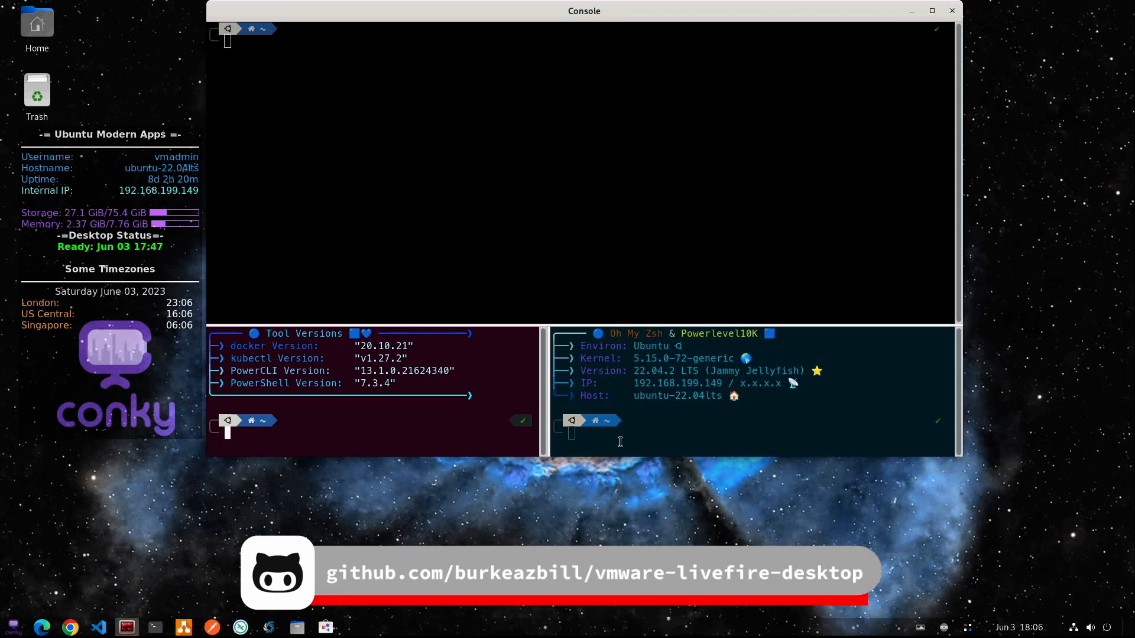
{"action": "left_click", "coordinate": [598, 225]}
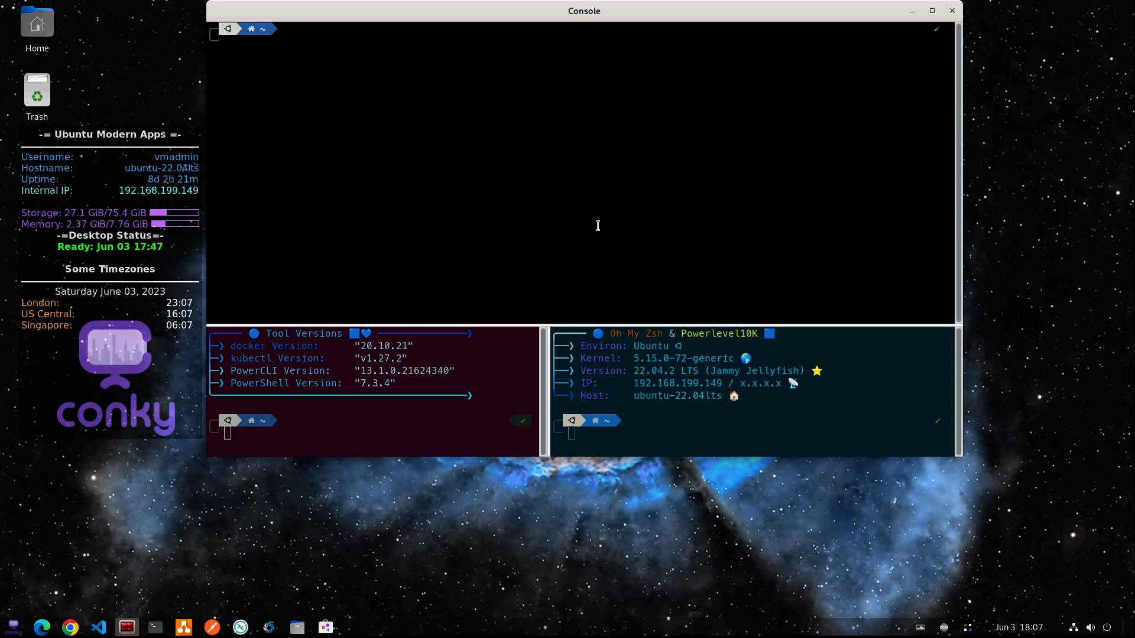
{"action": "type", "text": "code .scripts"}
{"action": "key", "text": "Return"}
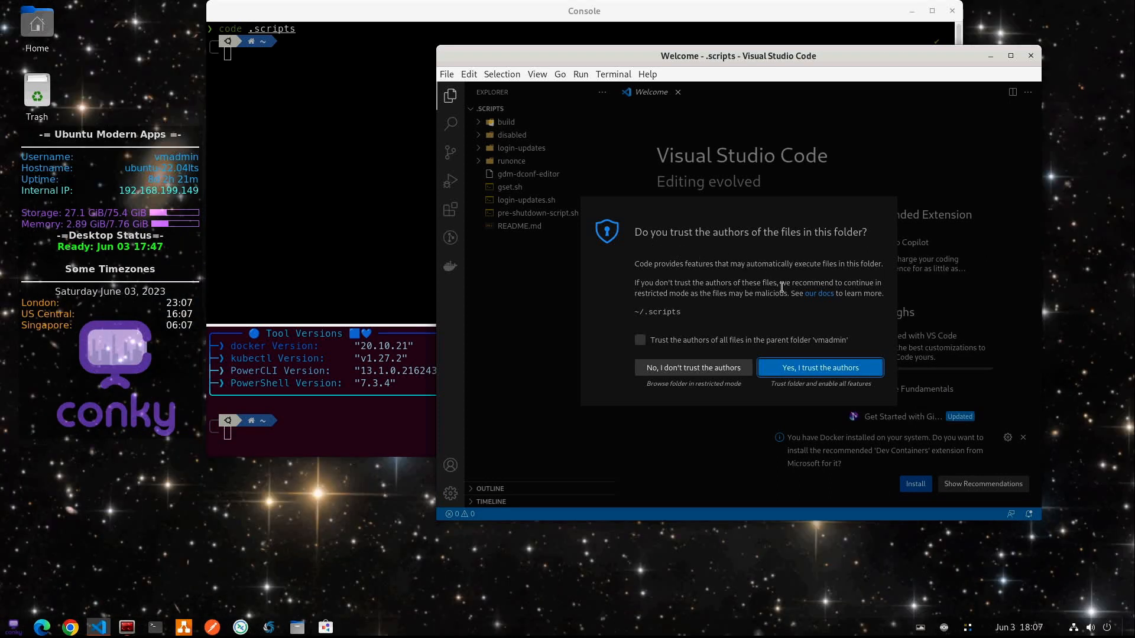
- Trust the authors of the .scripts folder and its parent folder, and dismiss the Dev Containers recommendation
{"action": "left_click", "coordinate": [641, 340]}
{"action": "left_click", "coordinate": [822, 366]}
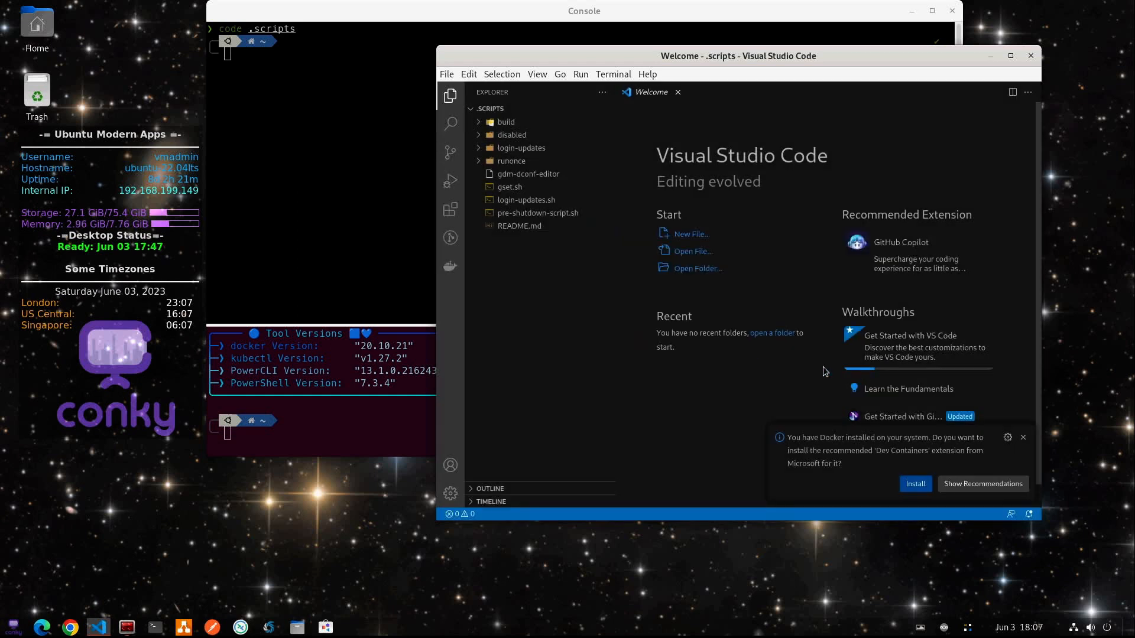
{"action": "left_click", "coordinate": [1023, 438]}
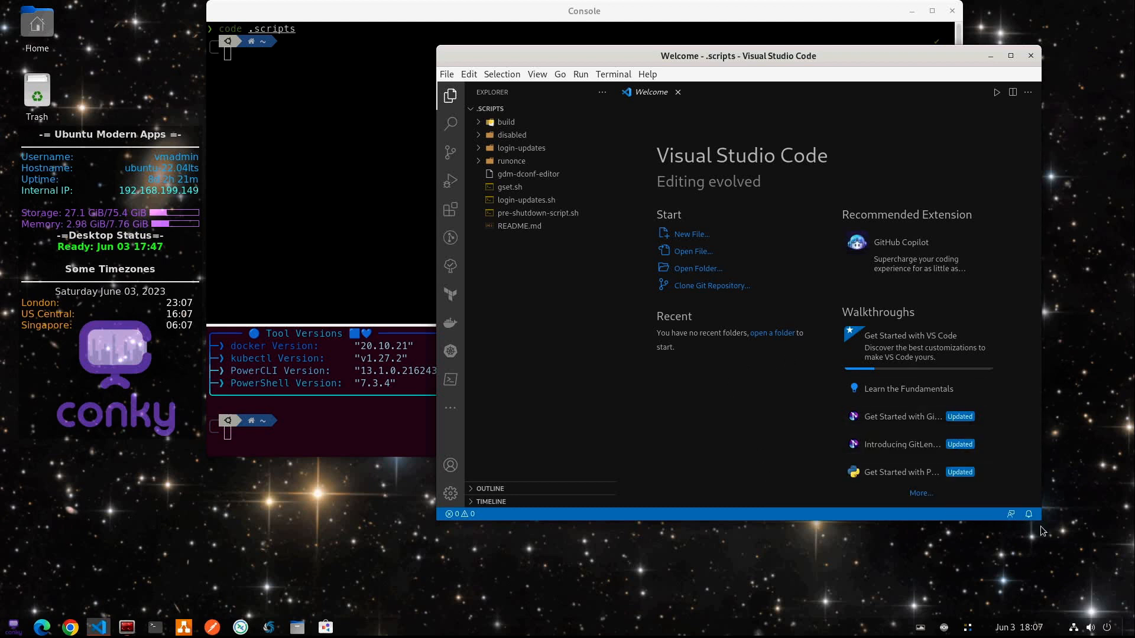
- Enlarge the Visual Studio Code window, and examine the scripts in the runonce folder and its ran subfolder
{"action": "left_click_drag", "start_coordinate": [1040, 521], "coordinate": [1125, 602]}
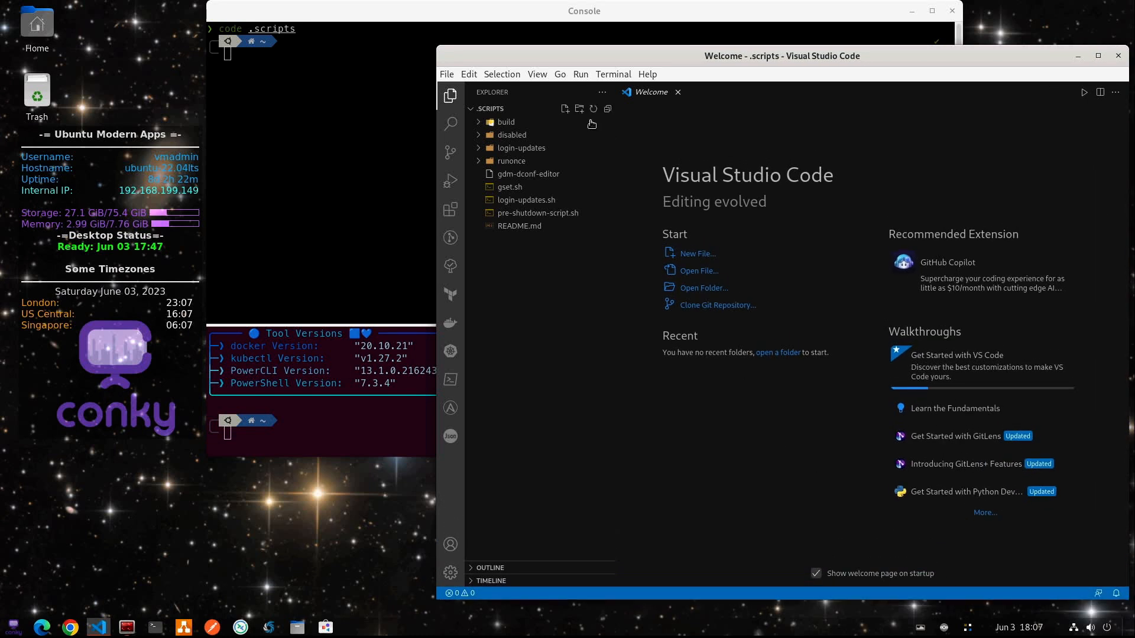
{"action": "left_click_drag", "start_coordinate": [439, 44], "coordinate": [330, 13]}
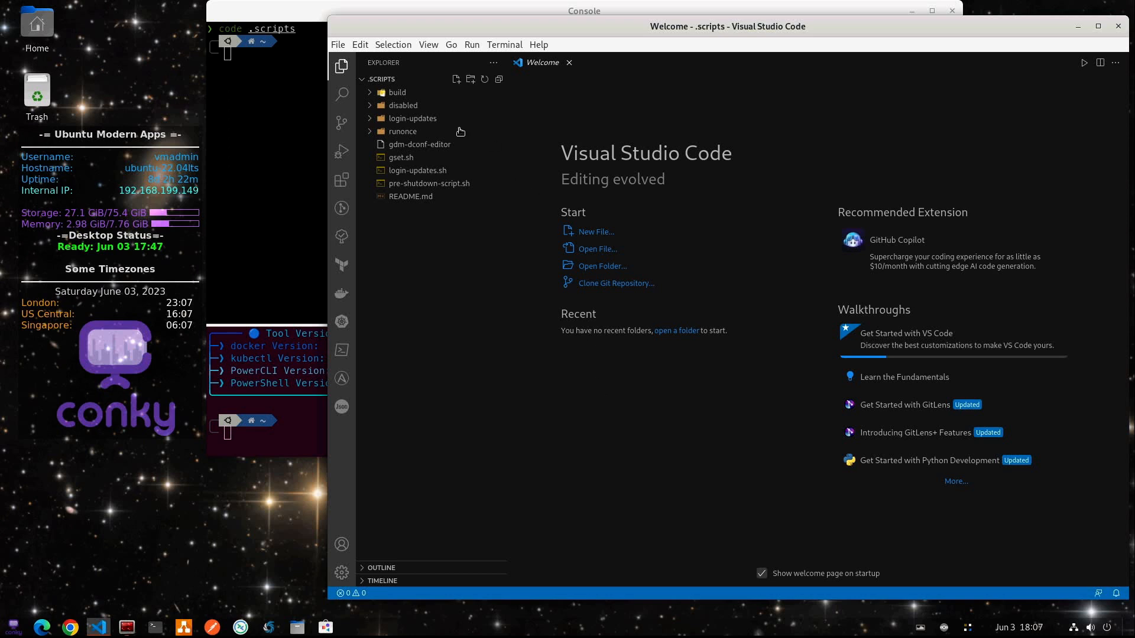
{"action": "left_click", "coordinate": [375, 134]}
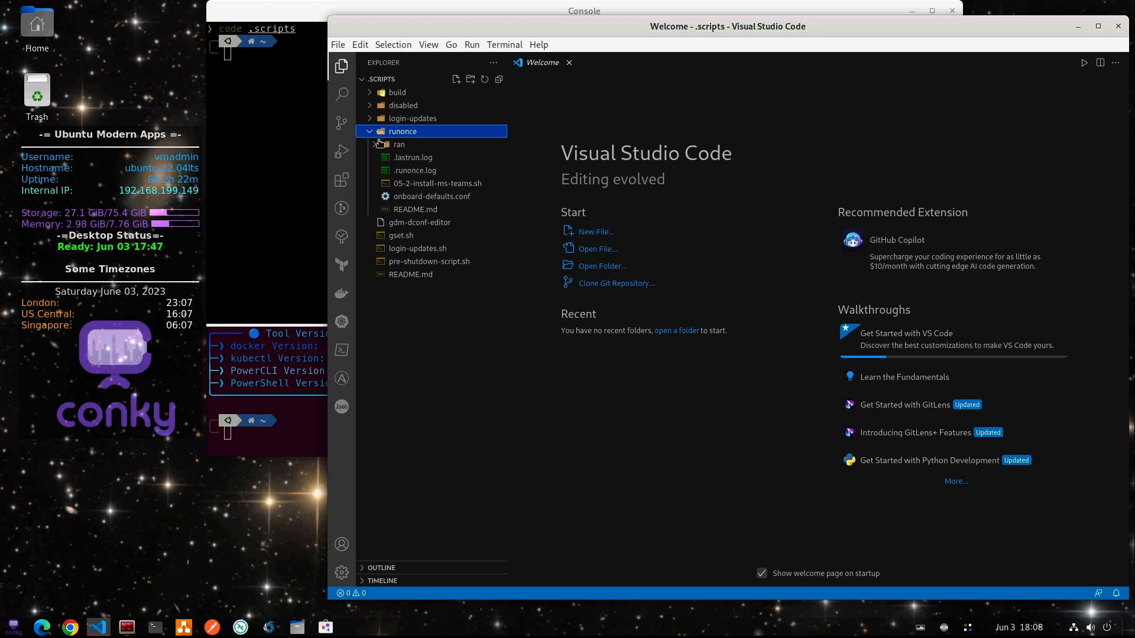
{"action": "left_click", "coordinate": [380, 144]}
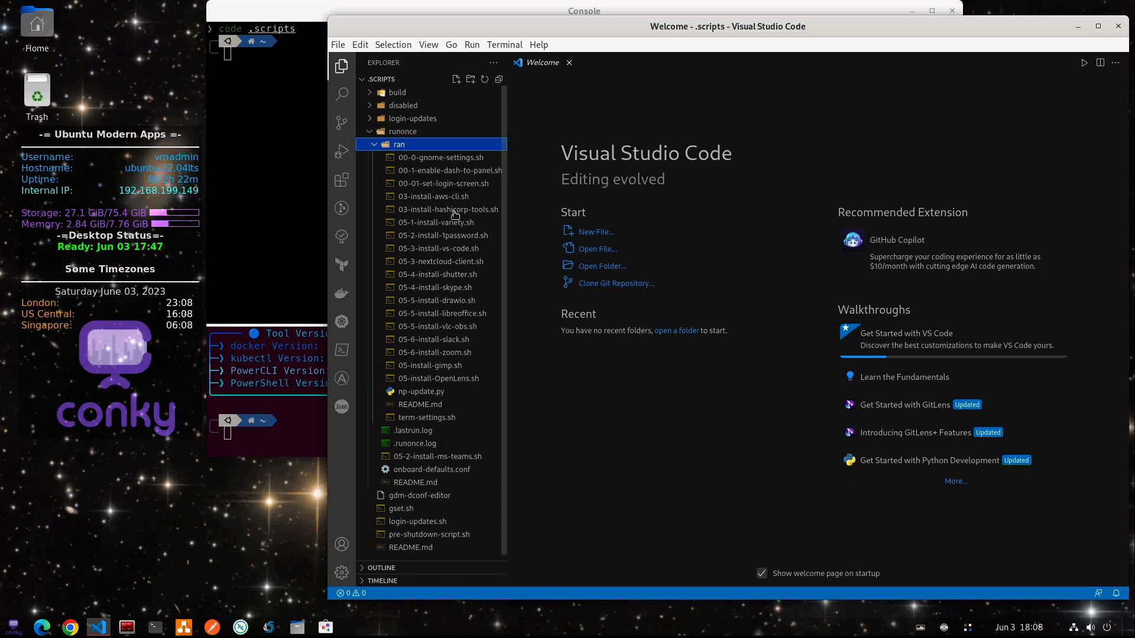
{"action": "left_click", "coordinate": [374, 146]}
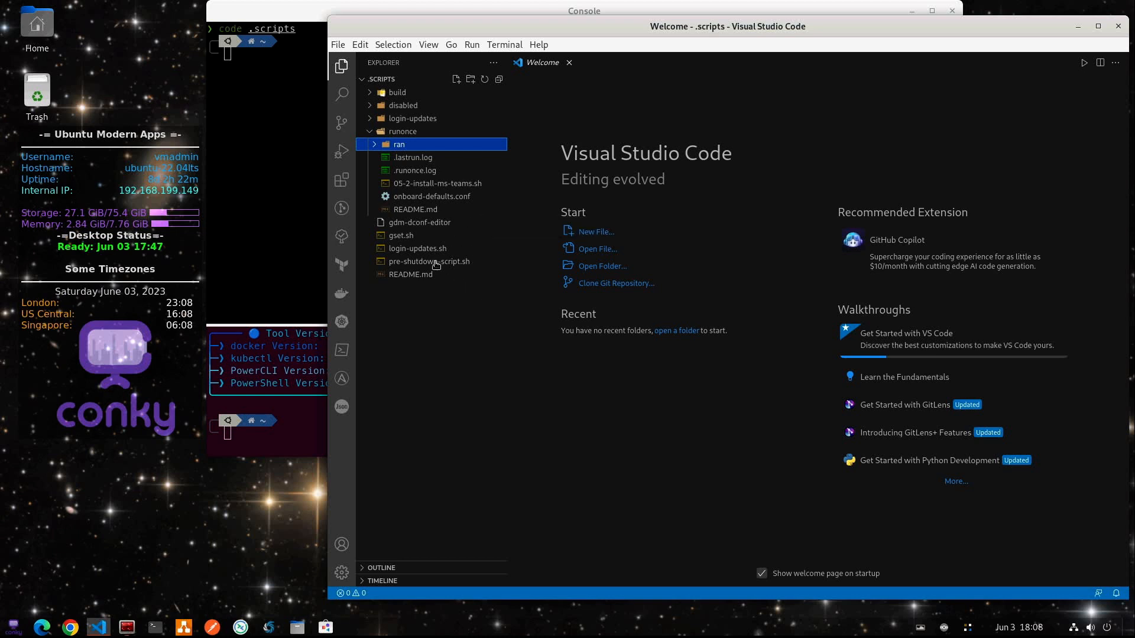
- Open login-updates.sh and examine how it processes the runonce scripts
{"action": "left_click", "coordinate": [416, 249]}
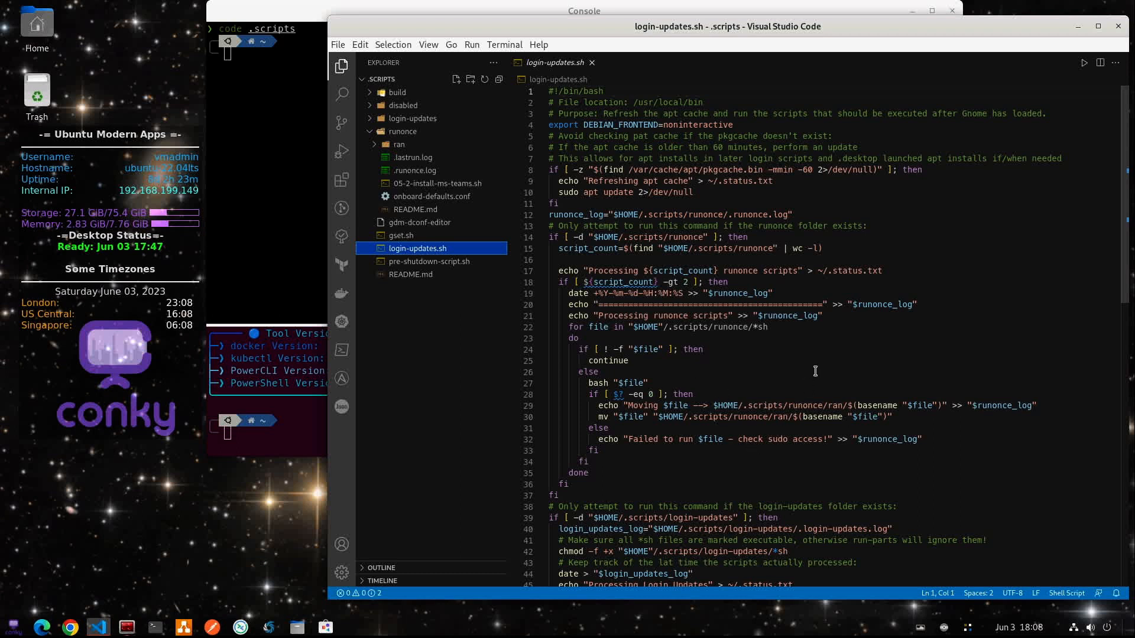
{"action": "scroll", "coordinate": [729, 188], "scroll_direction": "down", "scroll_amount": 3}
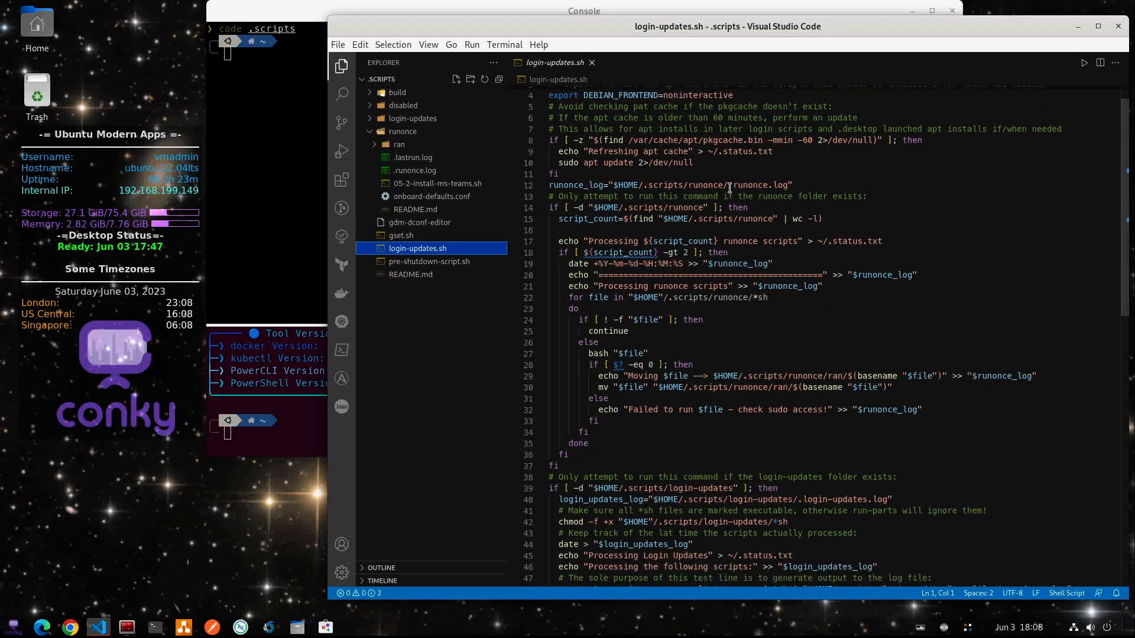
- Examine how login-updates.sh runs the login-updates scripts, highlight the folder path in the final run-parts command, and expand the login-updates folder
{"action": "scroll", "coordinate": [730, 188], "scroll_direction": "down", "scroll_amount": 3}
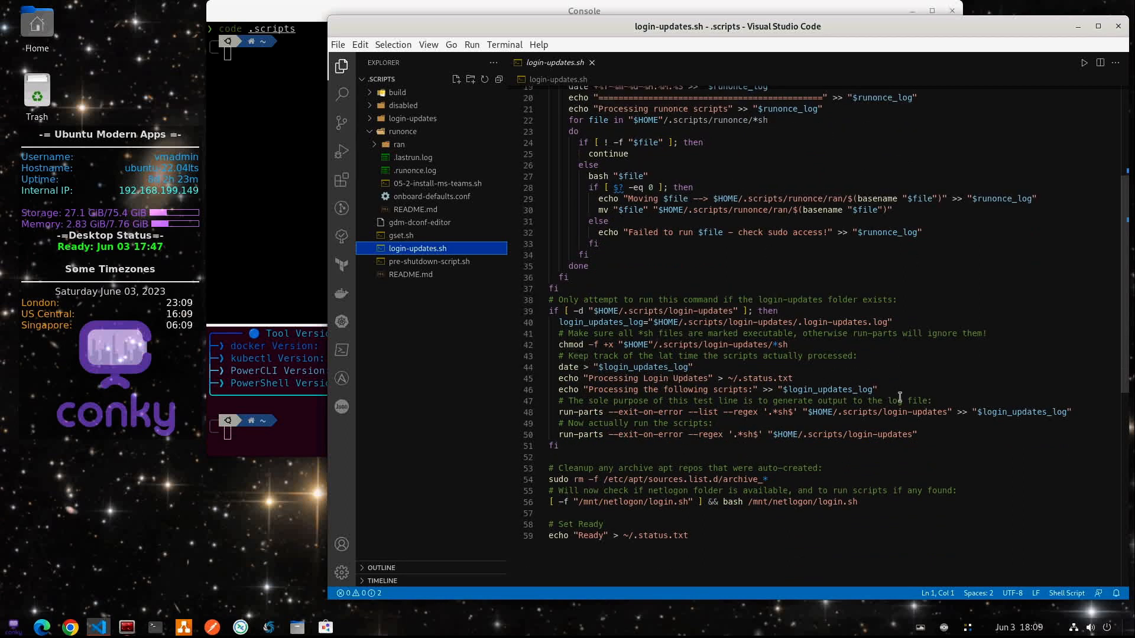
{"action": "left_click_drag", "start_coordinate": [770, 438], "coordinate": [779, 432]}
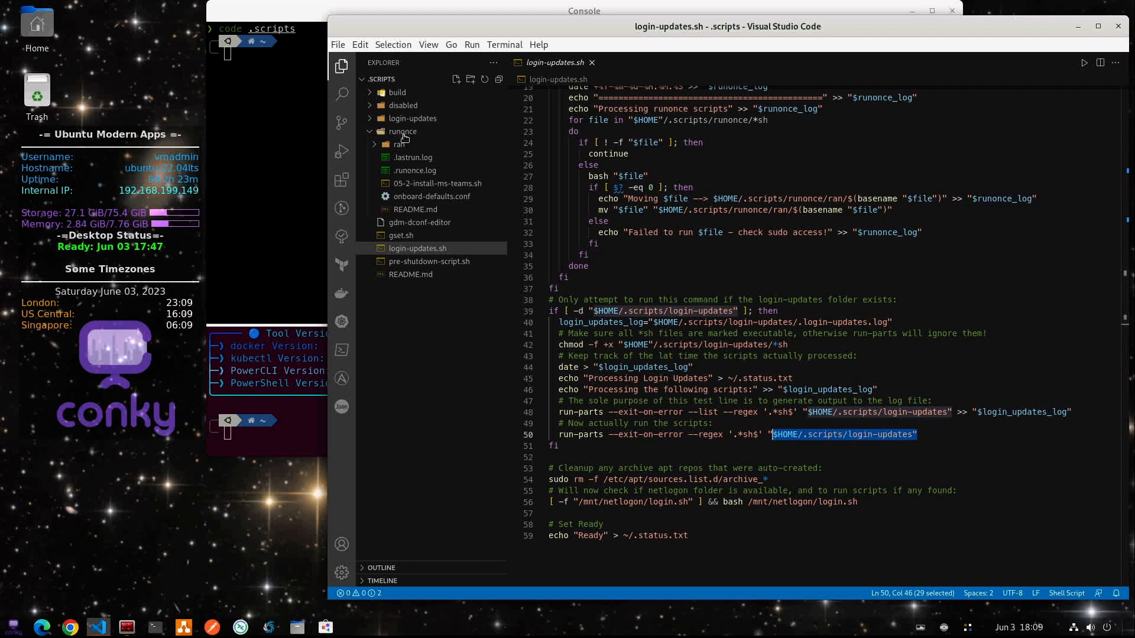
{"action": "left_click", "coordinate": [375, 121]}
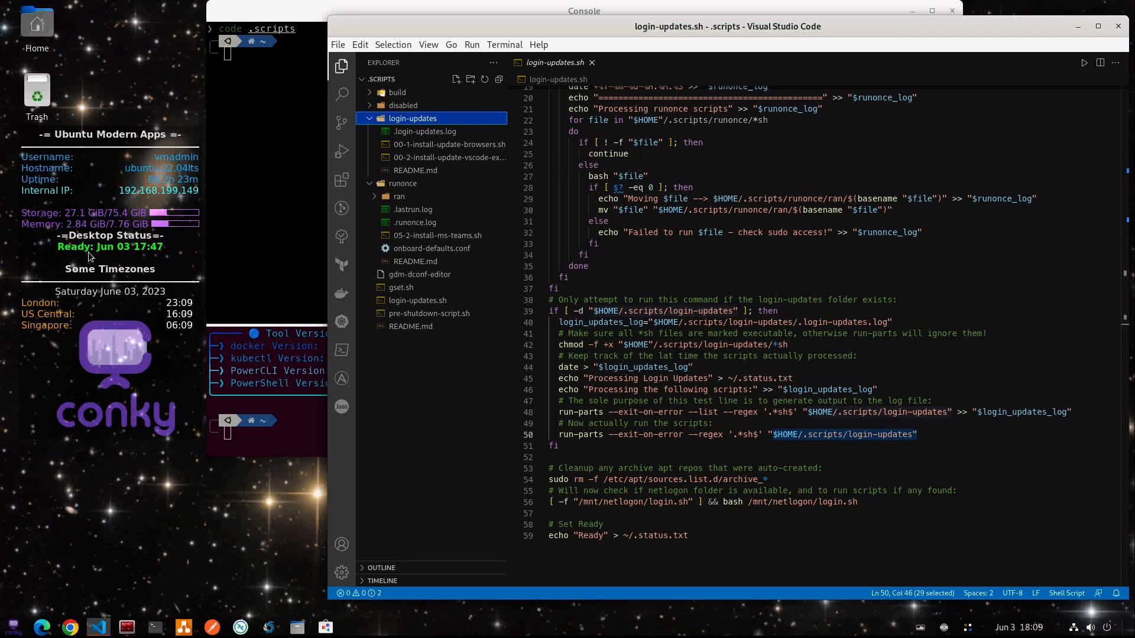
- Open 00-2-install-update-vscode-ext.sh, examine it from beginning to end, and collapse the login-updates folder
{"action": "left_click", "coordinate": [449, 161]}
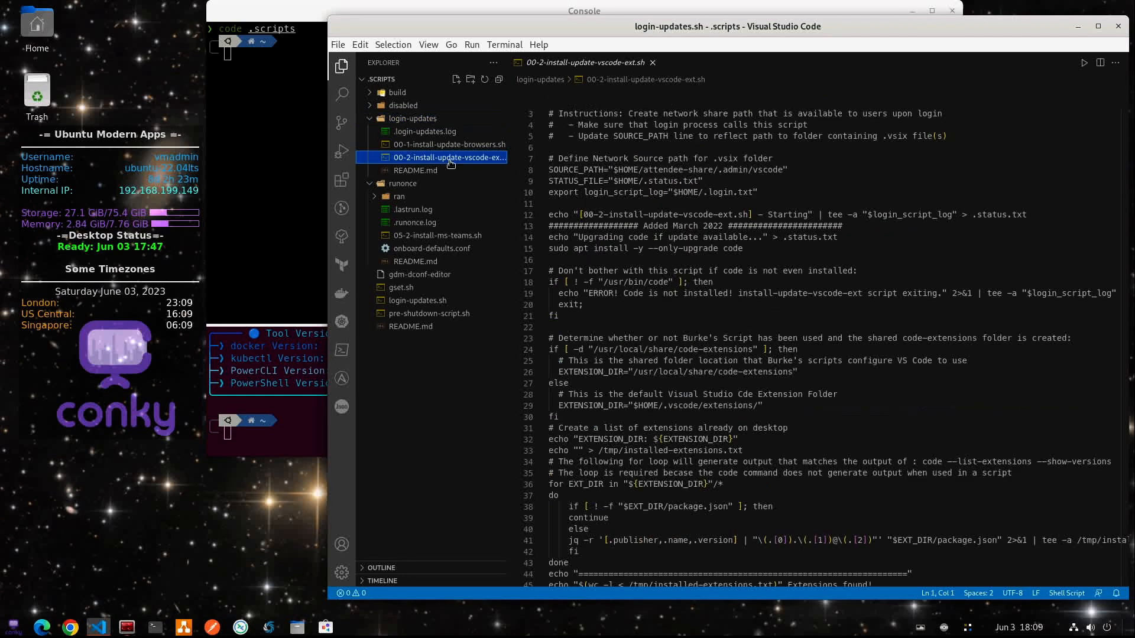
{"action": "scroll", "coordinate": [843, 302], "scroll_direction": "down", "scroll_amount": 2}
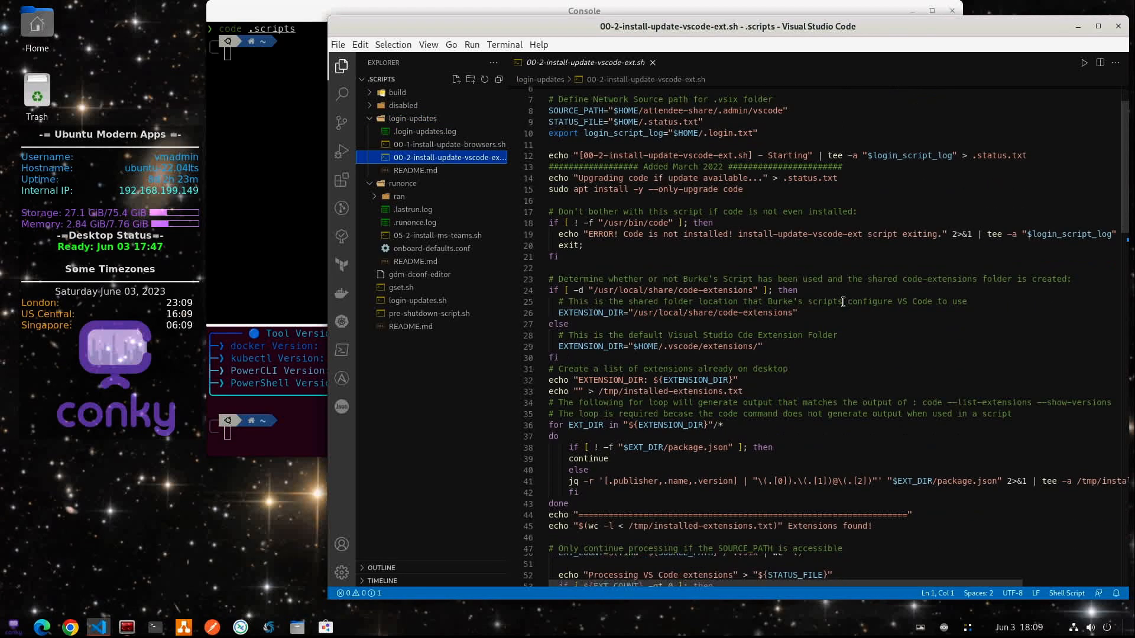
{"action": "scroll", "coordinate": [843, 302], "scroll_direction": "down", "scroll_amount": 12}
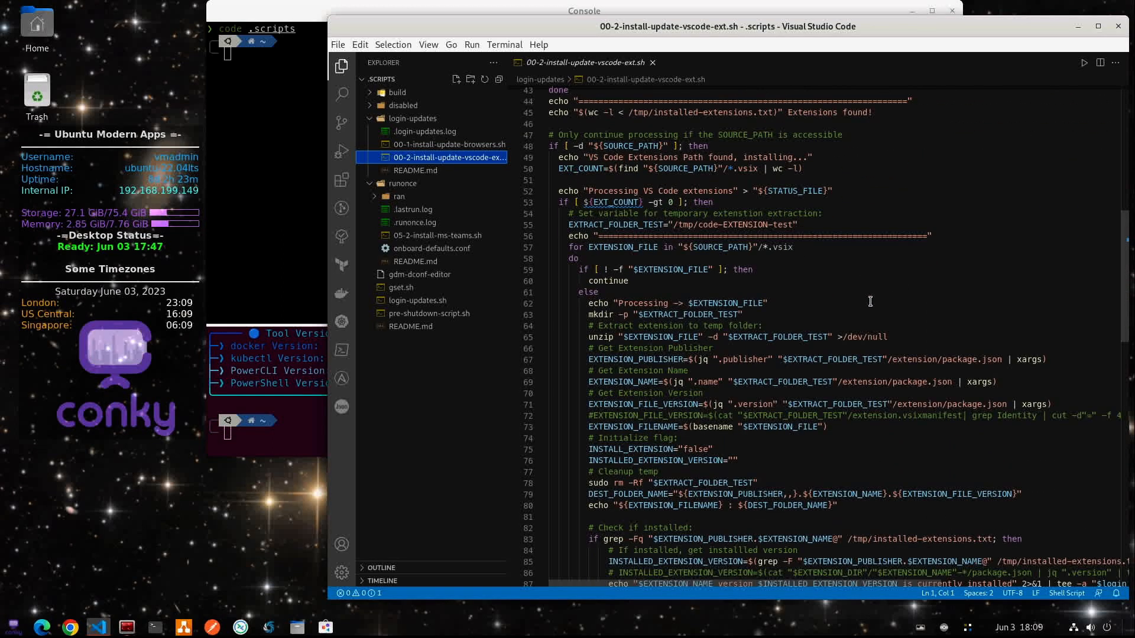
{"action": "scroll", "coordinate": [870, 301], "scroll_direction": "down", "scroll_amount": 14}
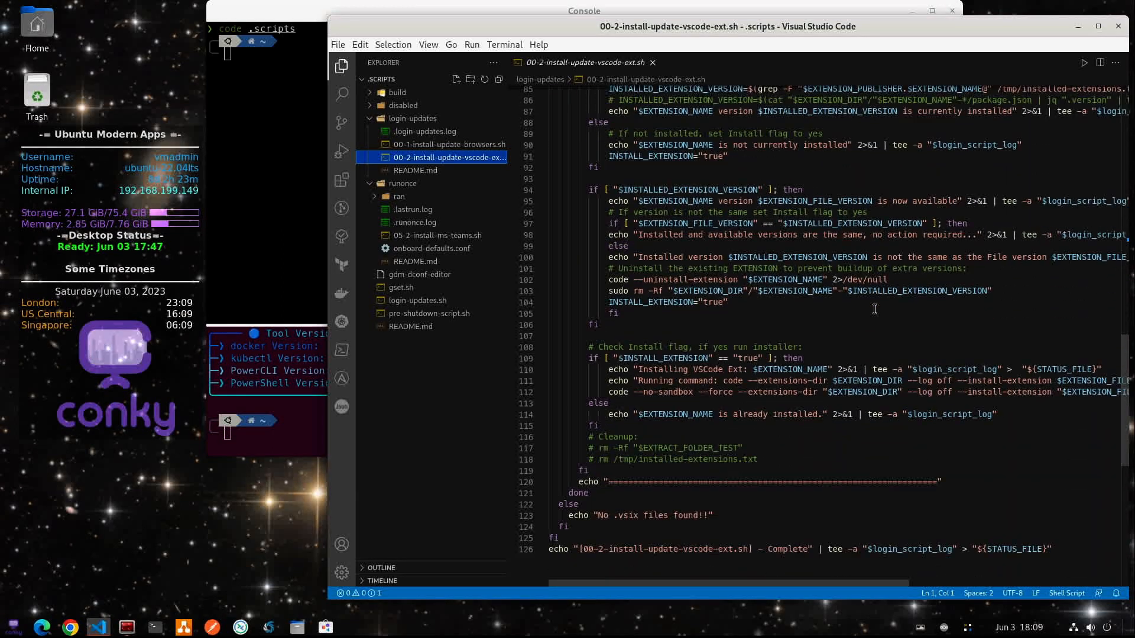
{"action": "scroll", "coordinate": [878, 322], "scroll_direction": "down", "scroll_amount": 5}
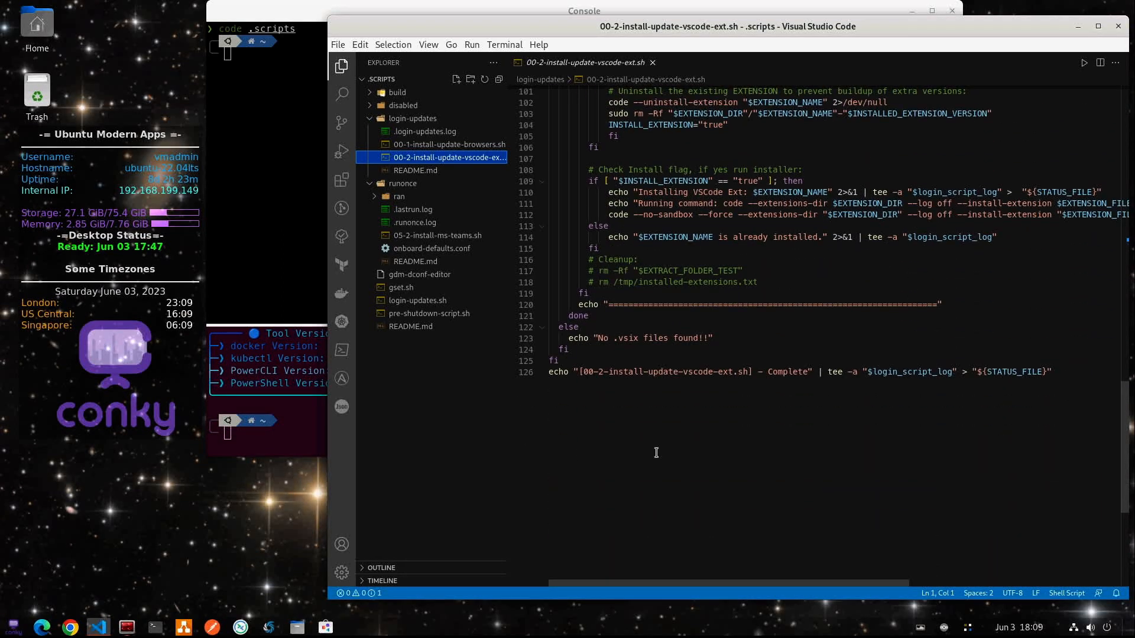
{"action": "scroll", "coordinate": [641, 378], "scroll_direction": "up", "scroll_amount": 20}
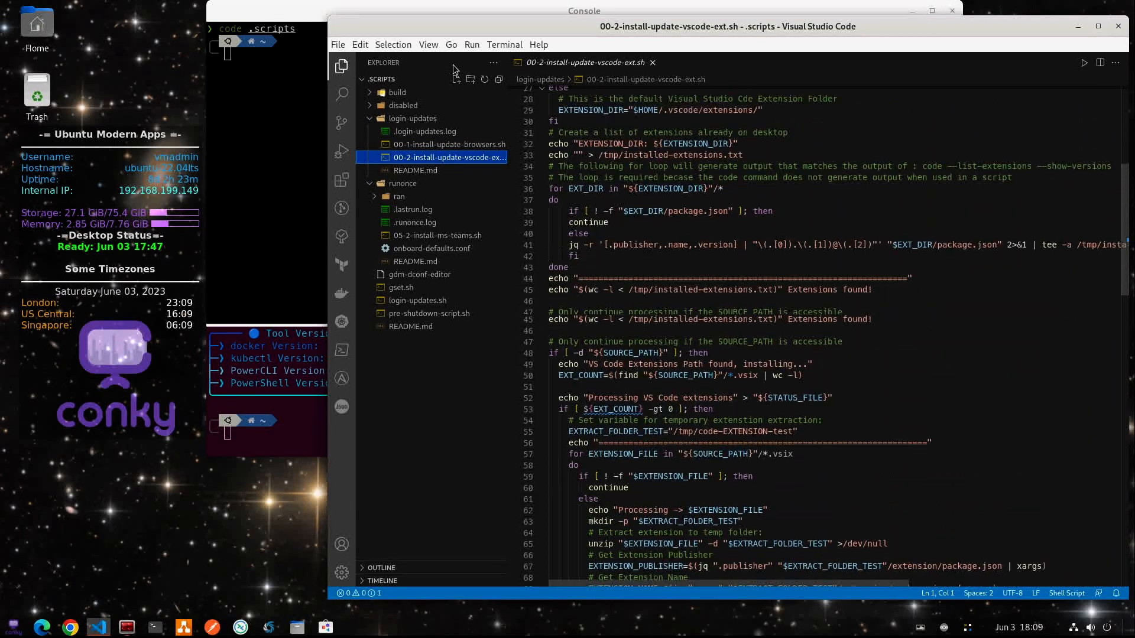
{"action": "left_click", "coordinate": [368, 120]}
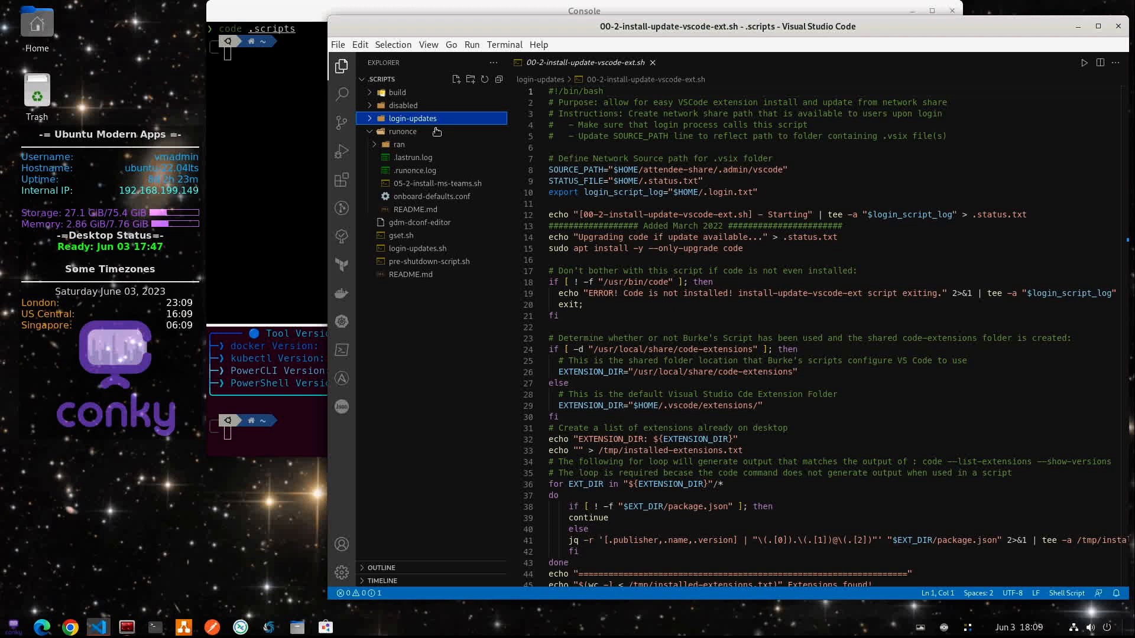
- Examine the scripts listed in the build folder, collapse it, and expand the disabled folder
{"action": "left_click", "coordinate": [369, 93]}
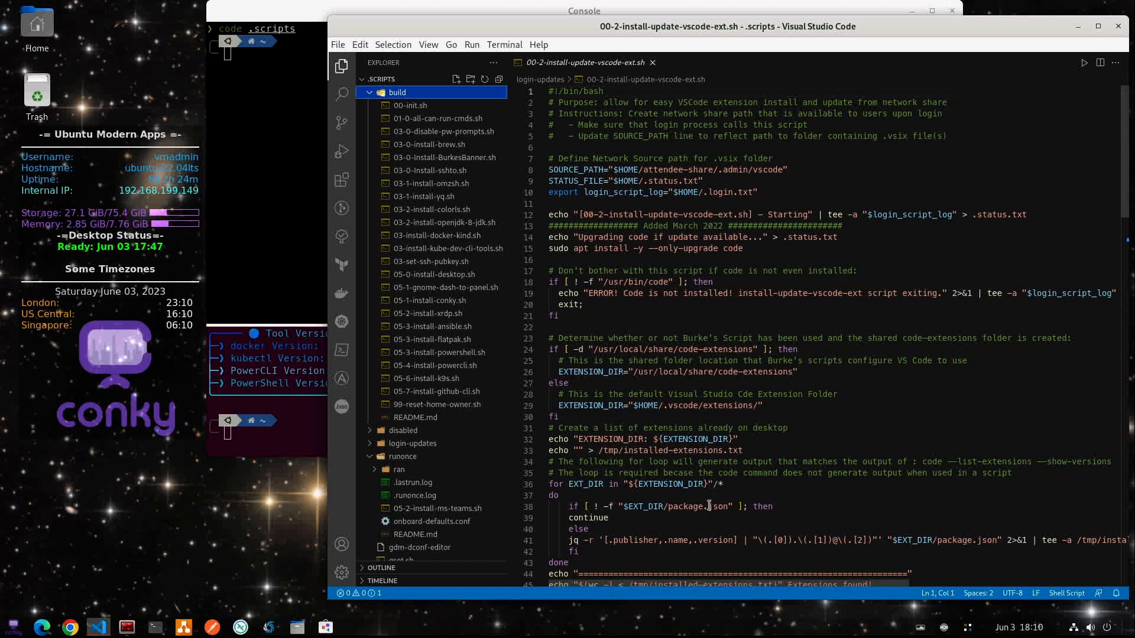
{"action": "left_click", "coordinate": [369, 93]}
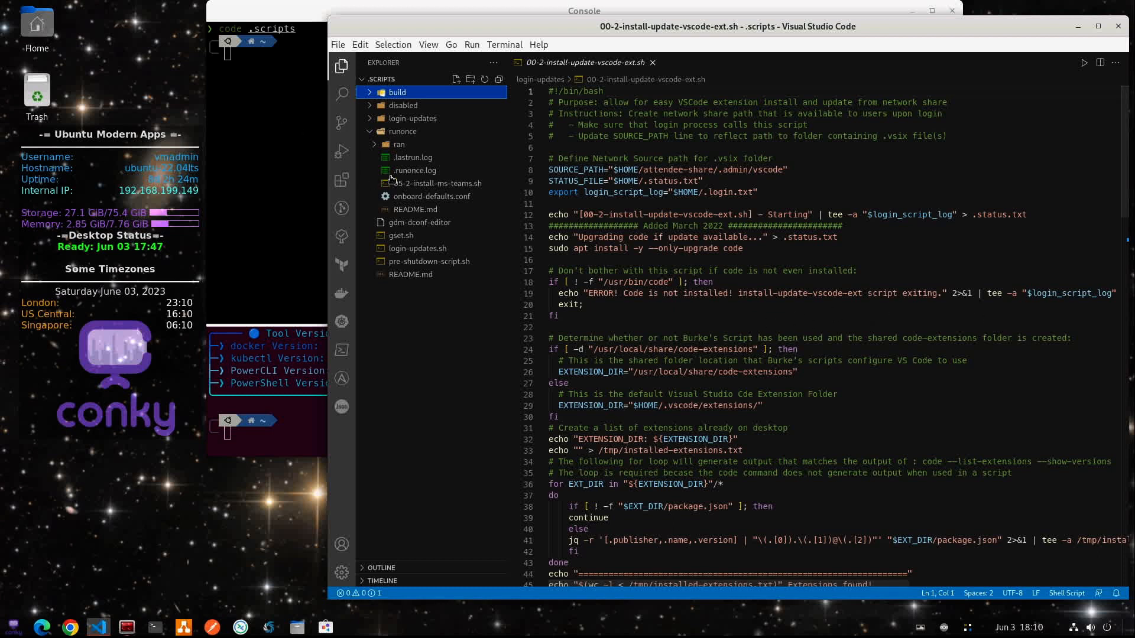
{"action": "left_click", "coordinate": [375, 108]}
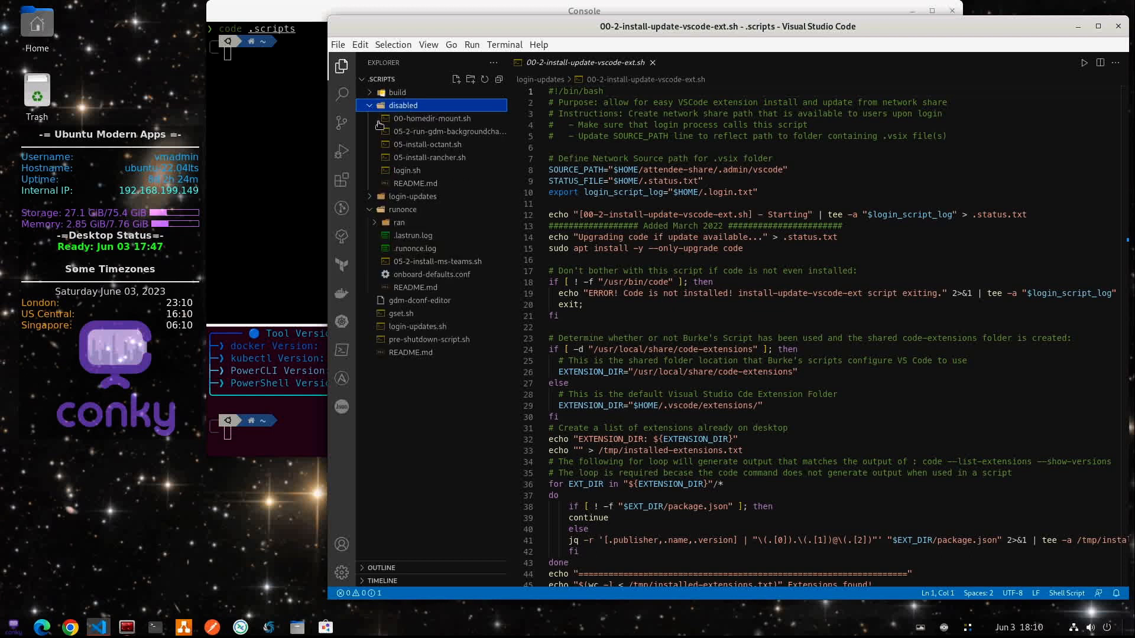
- Open login.sh in the disabled folder and highlight the public-shared mount path and the sudo update-ca-certificates command
{"action": "left_click", "coordinate": [418, 171]}
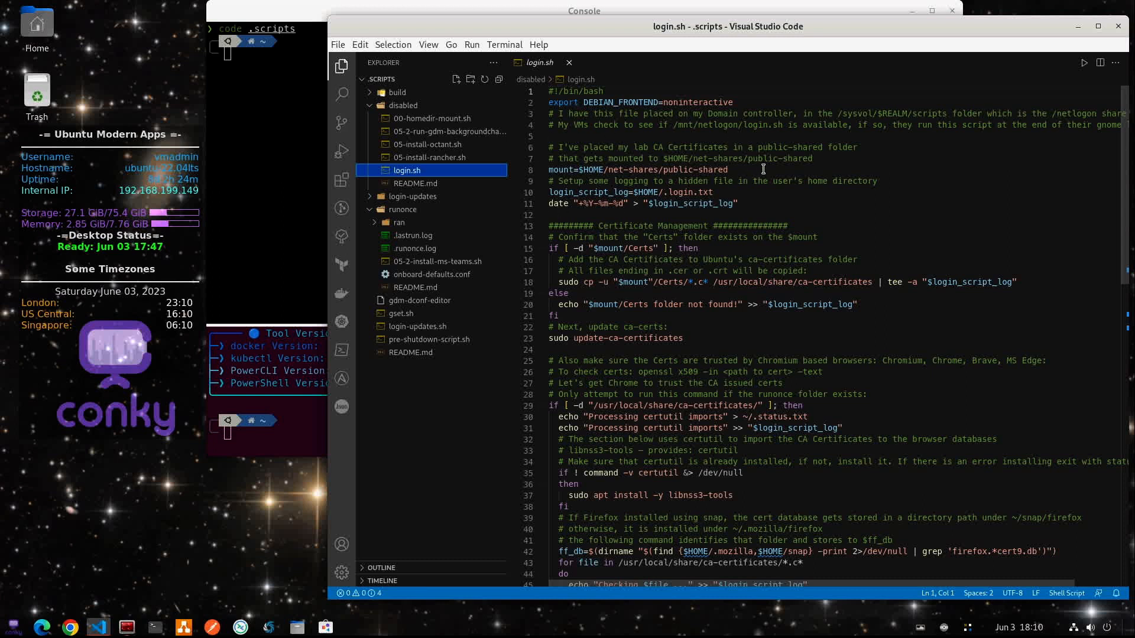
{"action": "left_click_drag", "start_coordinate": [749, 170], "coordinate": [578, 171]}
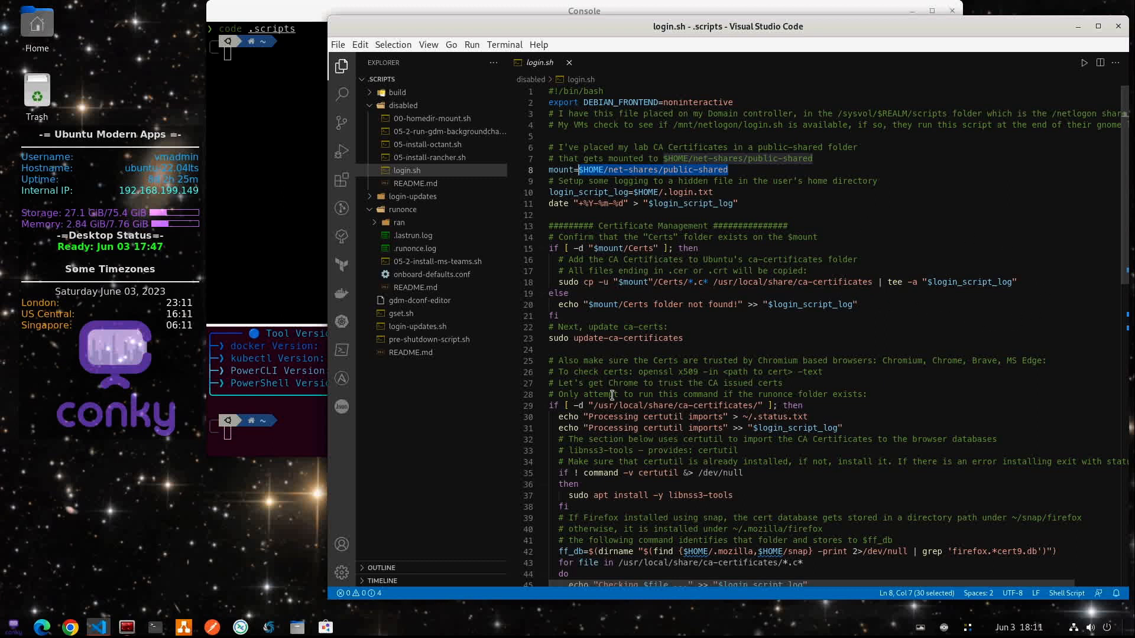
{"action": "left_click_drag", "start_coordinate": [684, 339], "coordinate": [554, 338]}
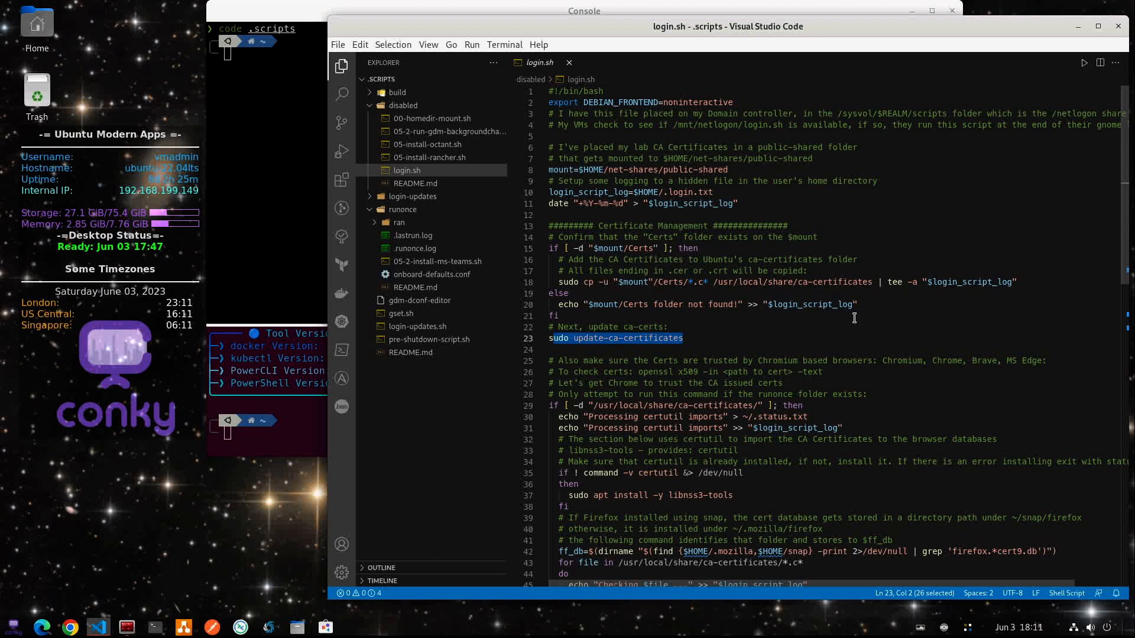
- Examine how the rest of login.sh imports the CA certificates into the Chromium-based browsers and Firefox with certutil
{"action": "scroll", "coordinate": [854, 318], "scroll_direction": "down", "scroll_amount": 2}
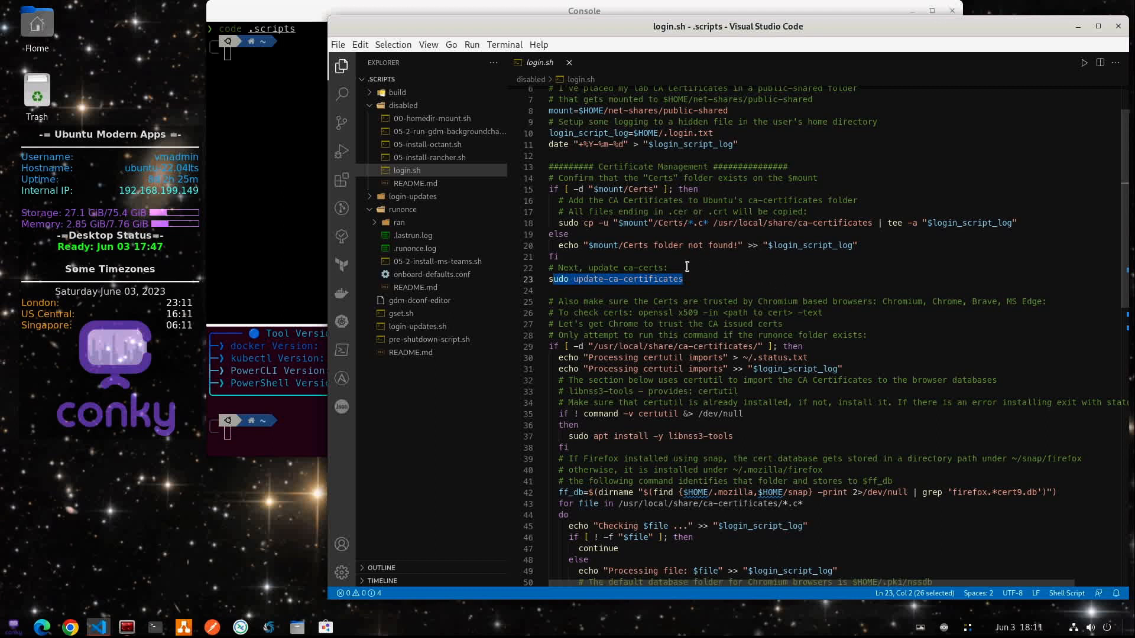
{"action": "scroll", "coordinate": [686, 267], "scroll_direction": "down", "scroll_amount": 4}
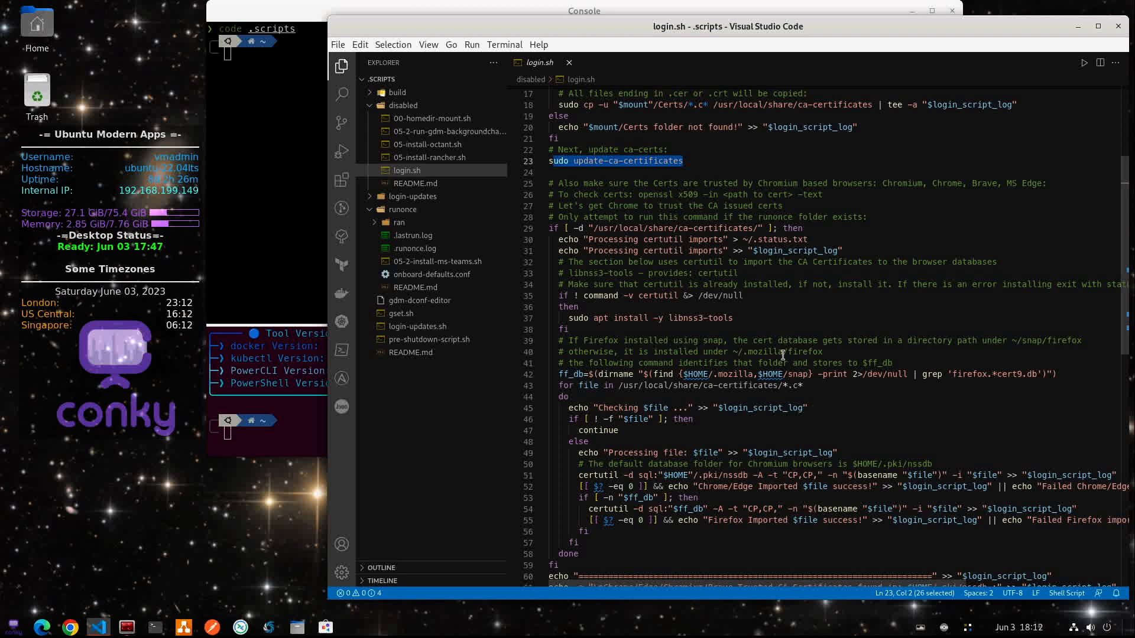
{"action": "scroll", "coordinate": [701, 339], "scroll_direction": "down", "scroll_amount": 1}
{"action": "scroll", "coordinate": [701, 339], "scroll_direction": "down", "scroll_amount": 2}
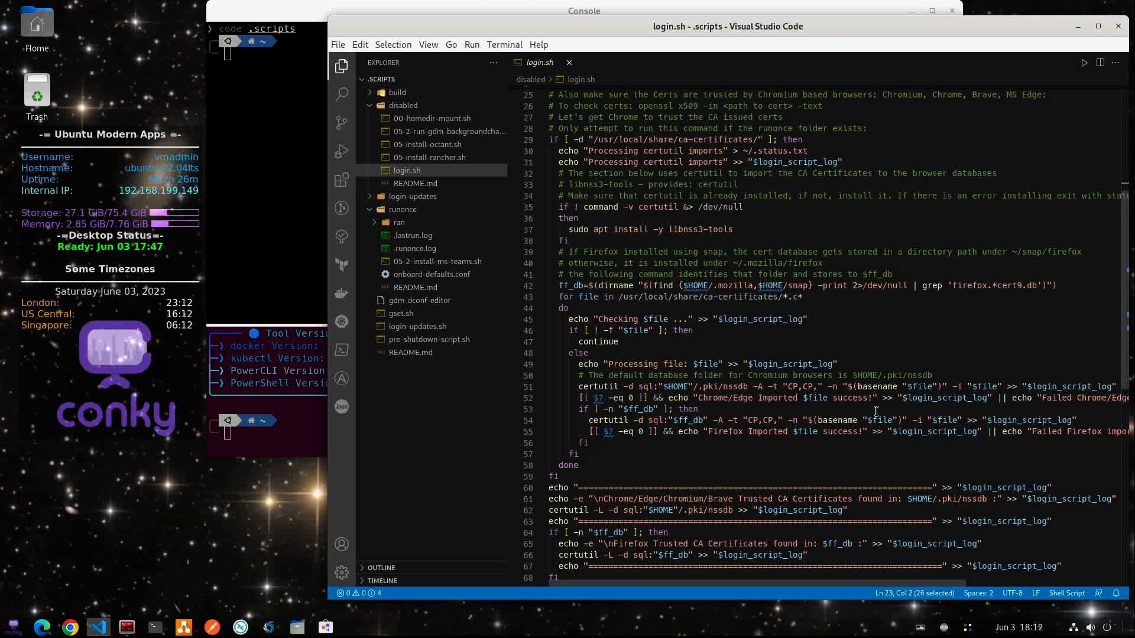
{"action": "scroll", "coordinate": [913, 407], "scroll_direction": "down", "scroll_amount": 5}
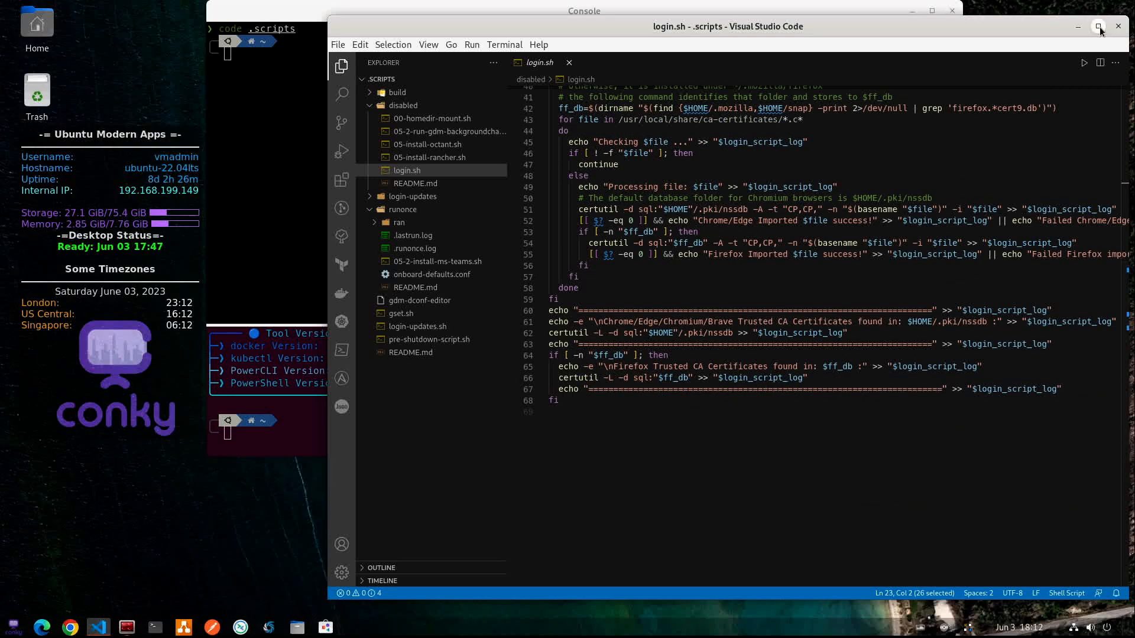
- Close Visual Studio Code and move the Terminator console window slightly away from the upper screen edge
{"action": "left_click", "coordinate": [1115, 31]}
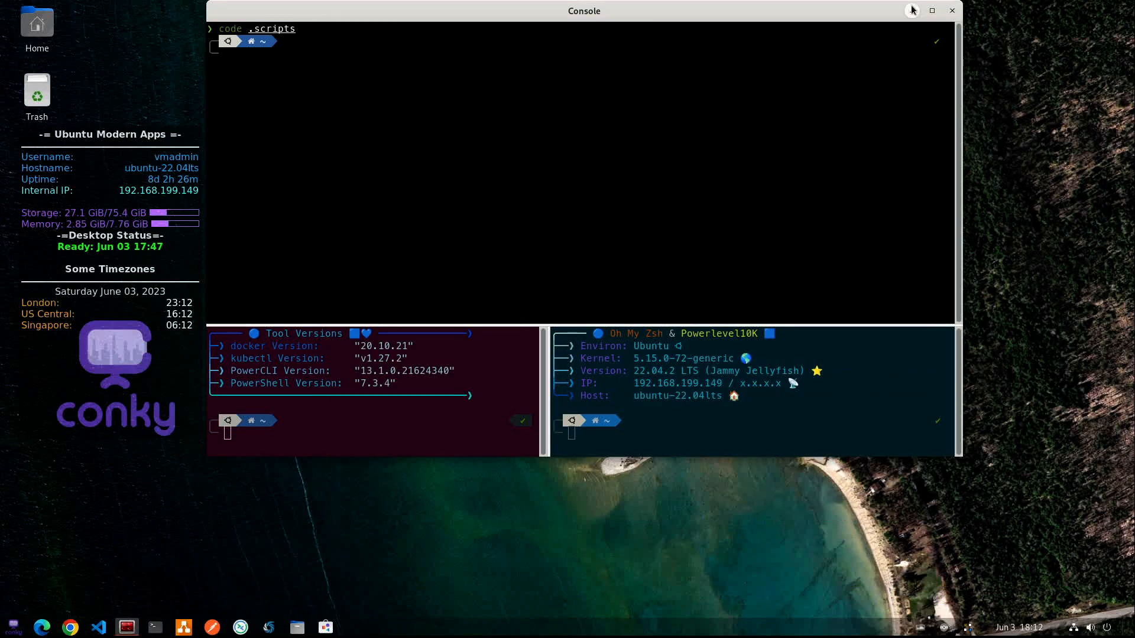
{"action": "left_click_drag", "start_coordinate": [881, 9], "coordinate": [921, 22]}
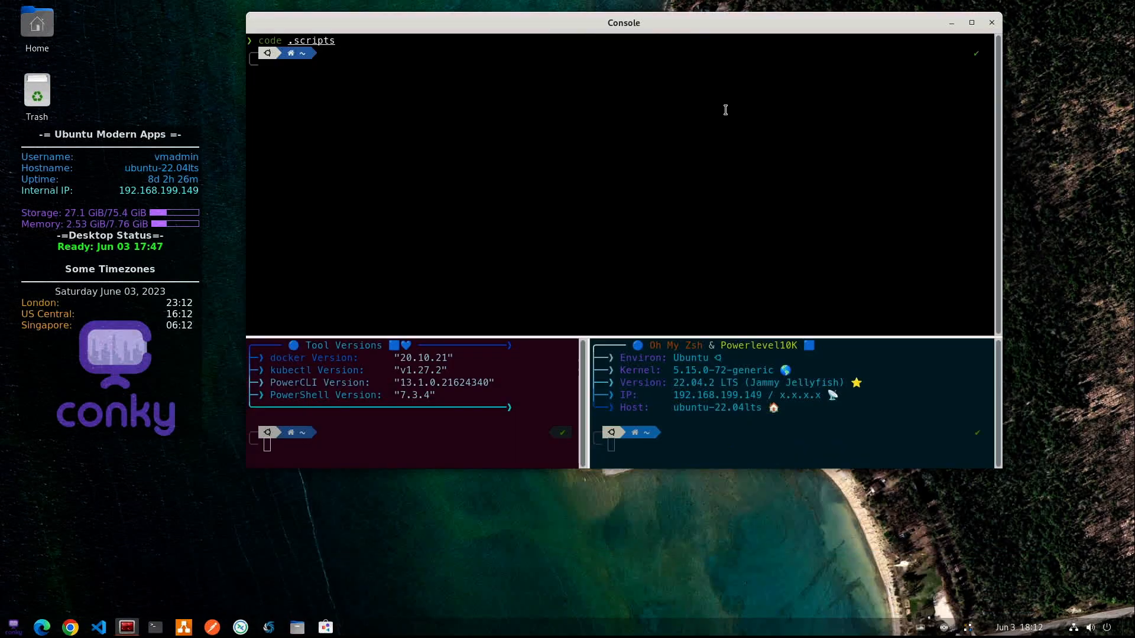